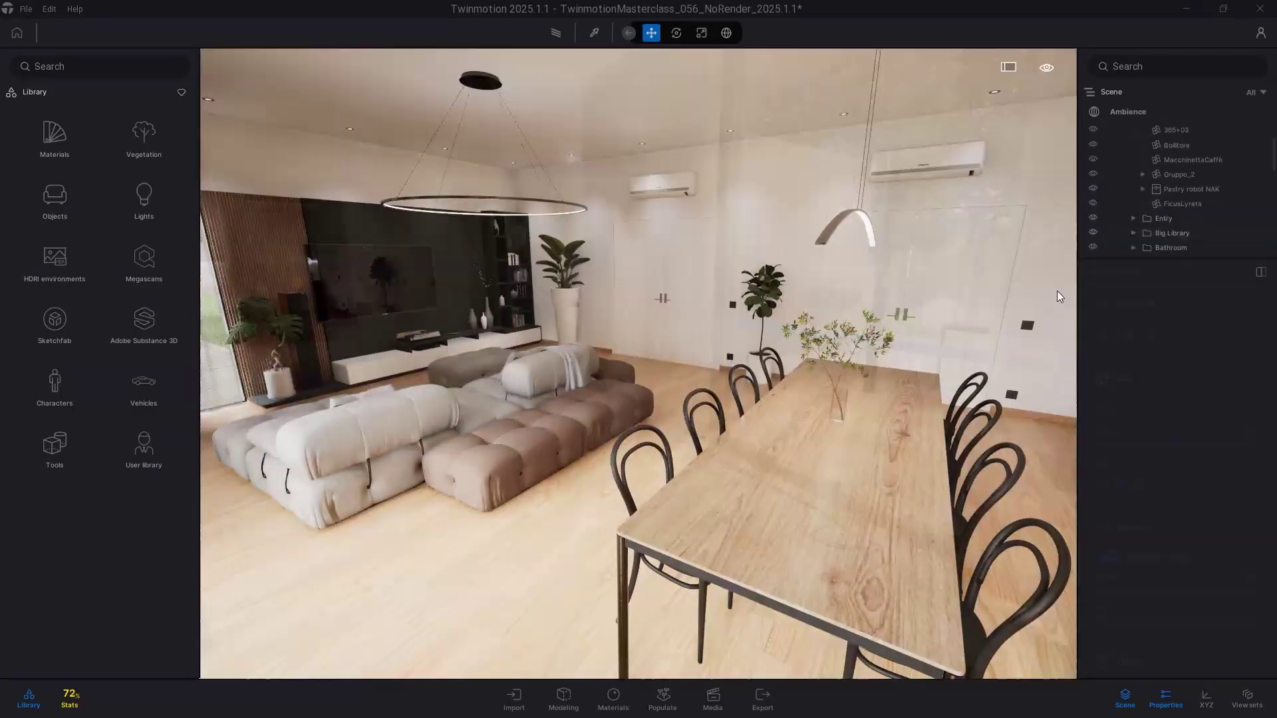
# Zoom to the FicusLyrata plant, followed by the tall dark object beside the TV wall.
pyautogui.click(1187, 202)
pyautogui.press('f')
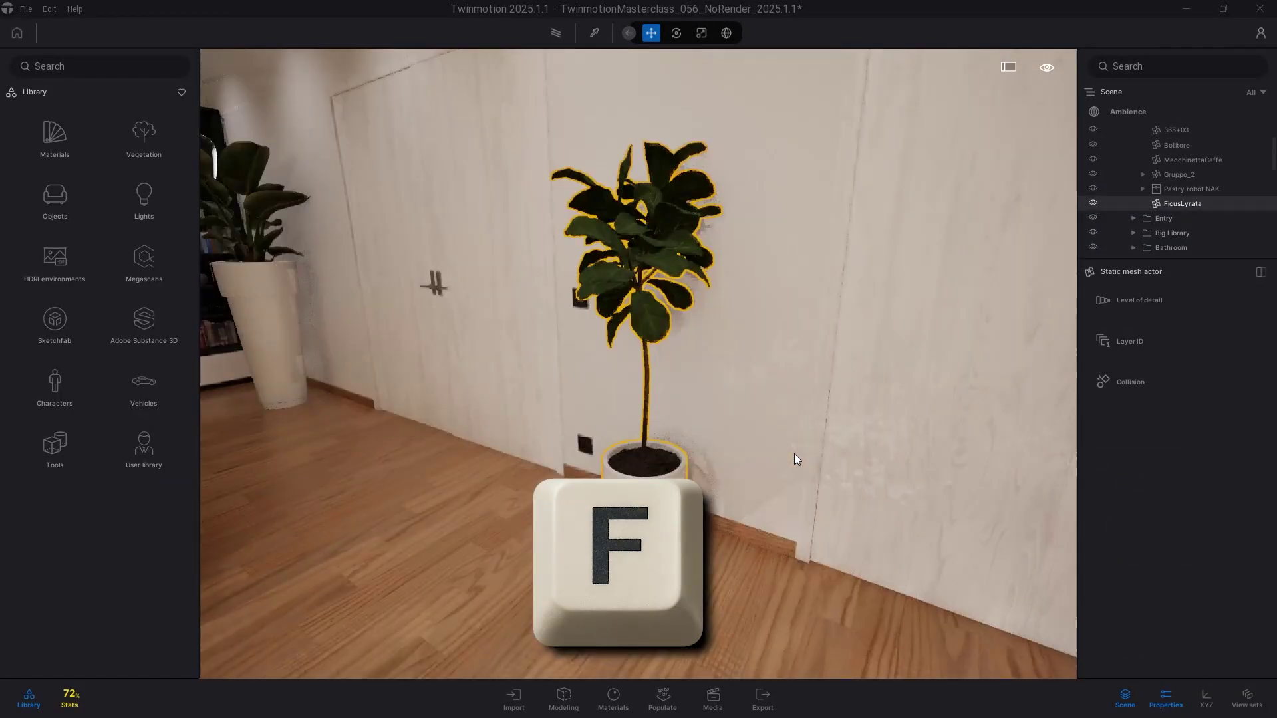
pyautogui.moveTo(792, 455); pyautogui.dragTo(758, 453)
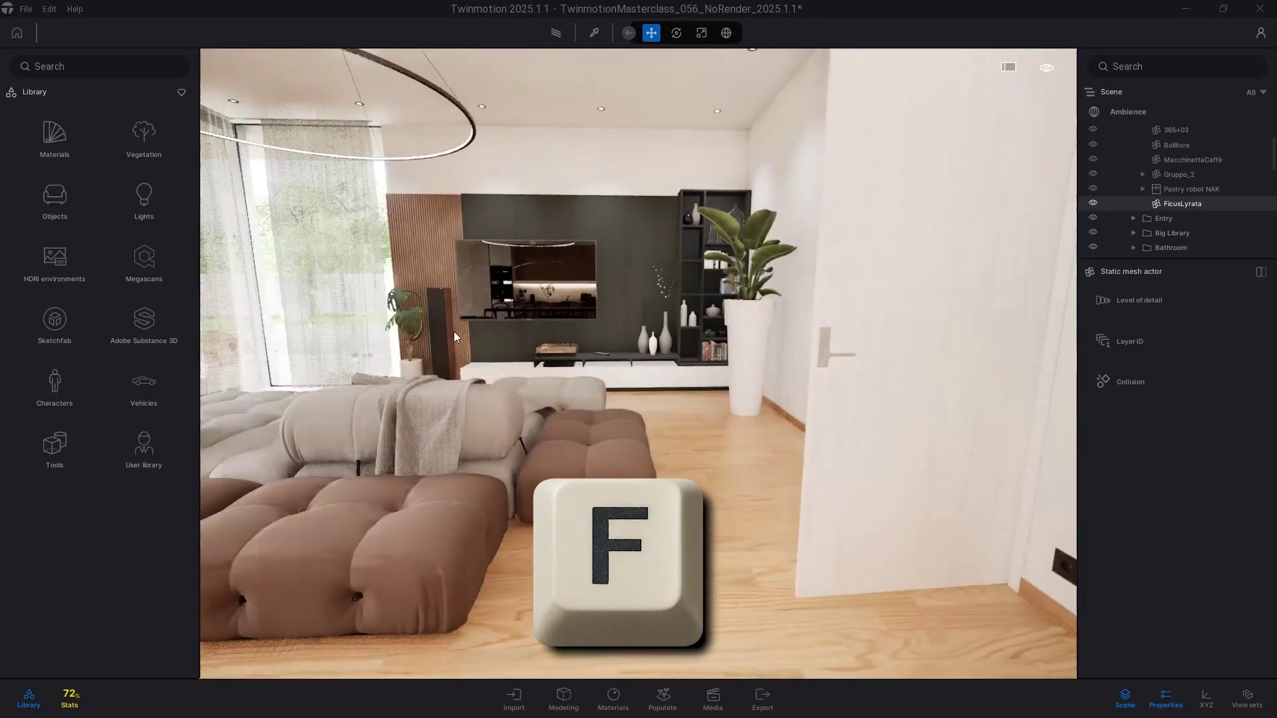
pyautogui.click(434, 332)
pyautogui.press('f')
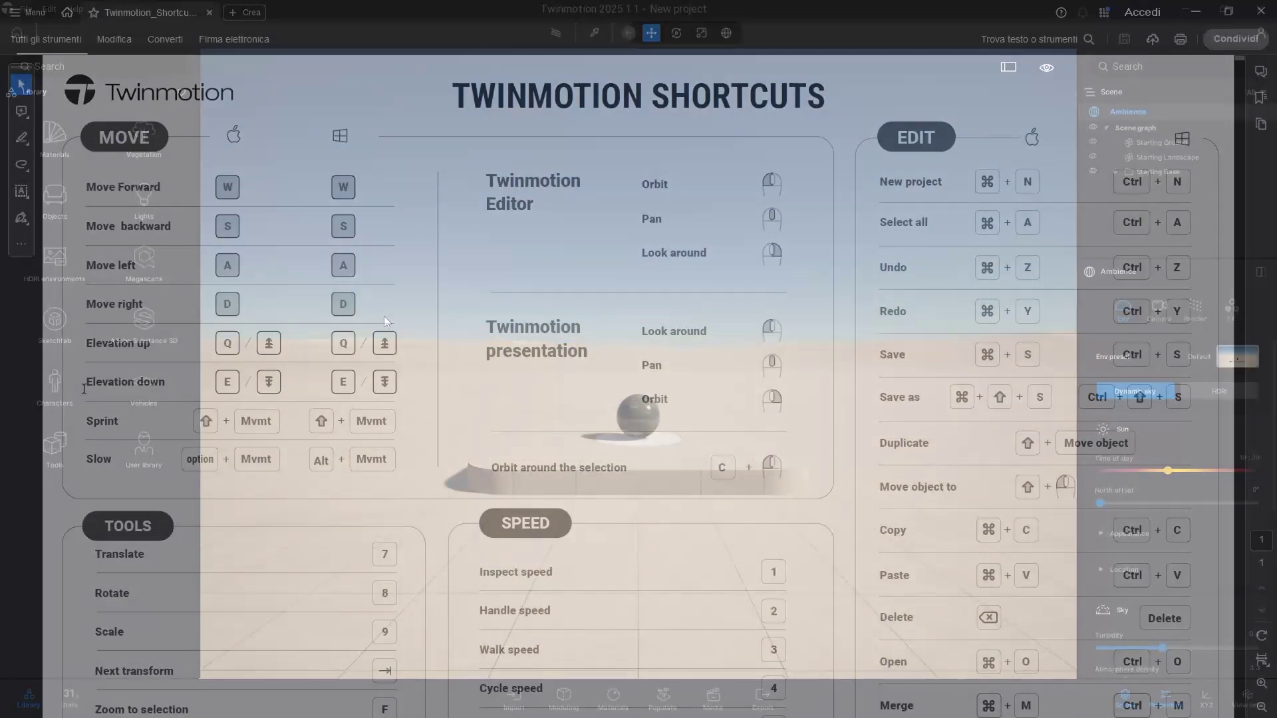
# Look through the Twinmotion Shortcuts PDF down to its end.
pyautogui.scroll(-4, 64, 421)
pyautogui.scroll(-15, 63, 422)
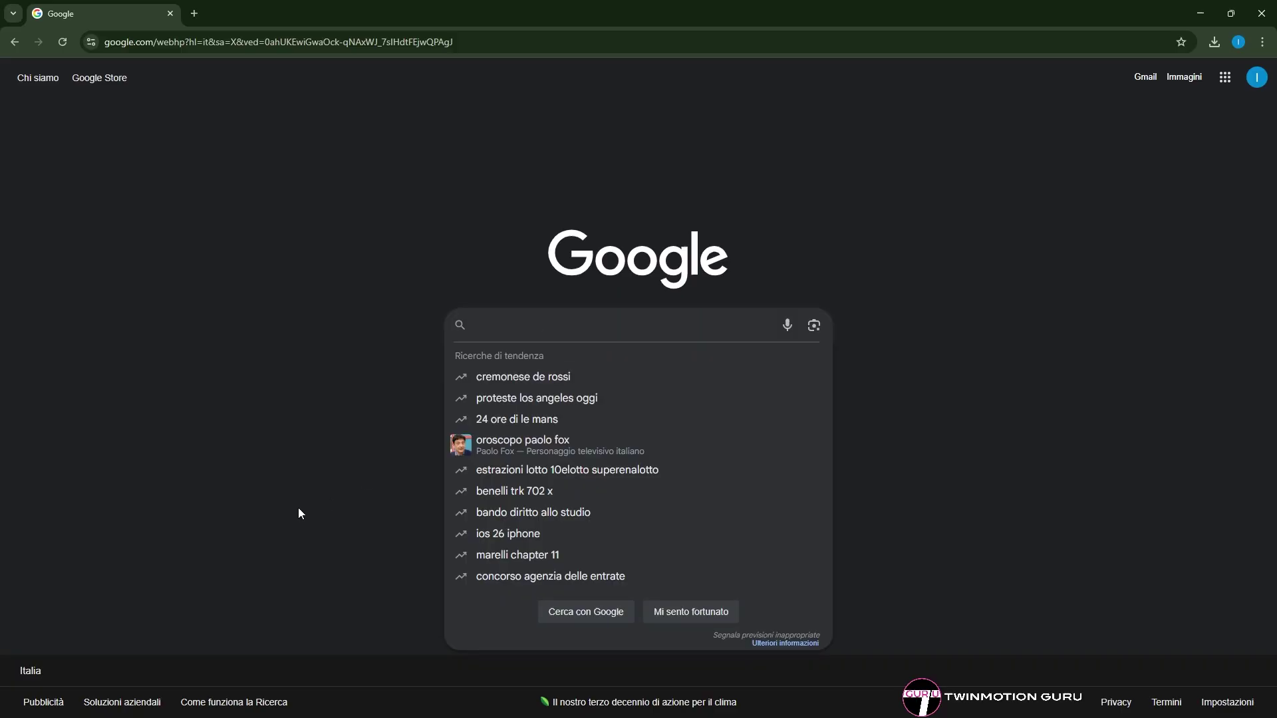
# Search Google Images for "stone tile download" and open the natural stone tile texture result from Freepik.
pyautogui.write('stone tile do')
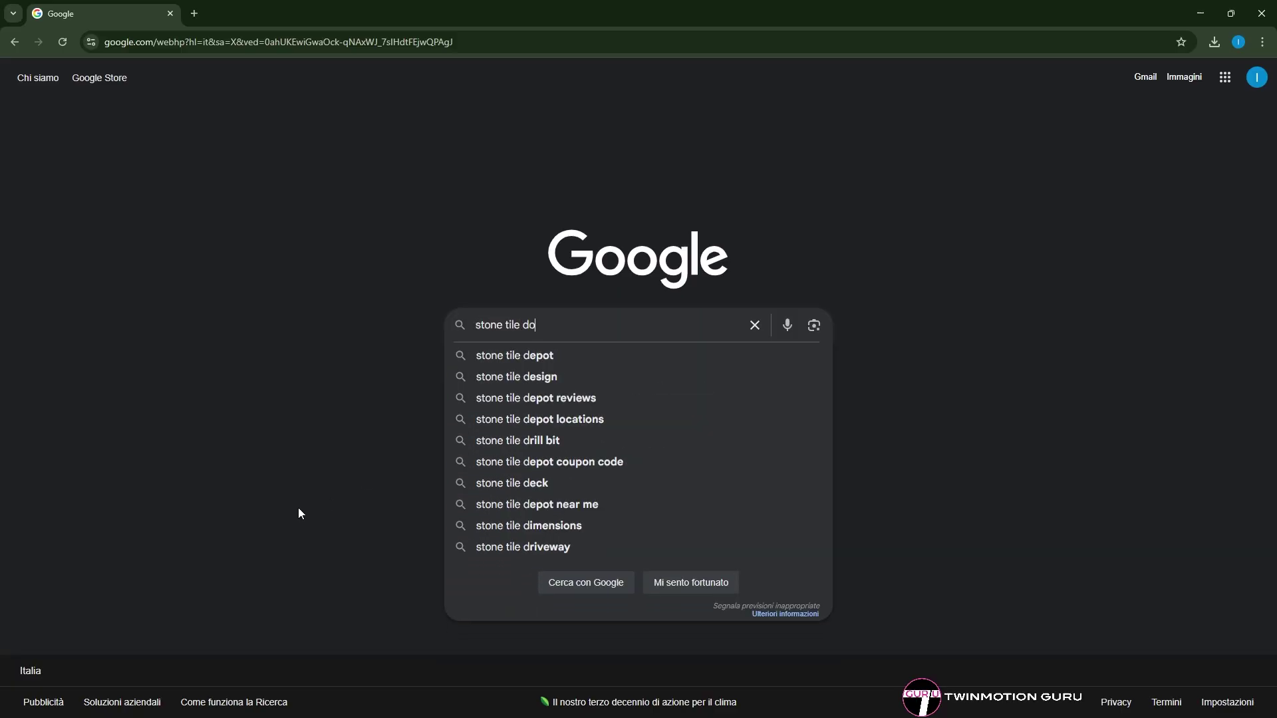
pyautogui.write('wnload')
pyautogui.press('Return')
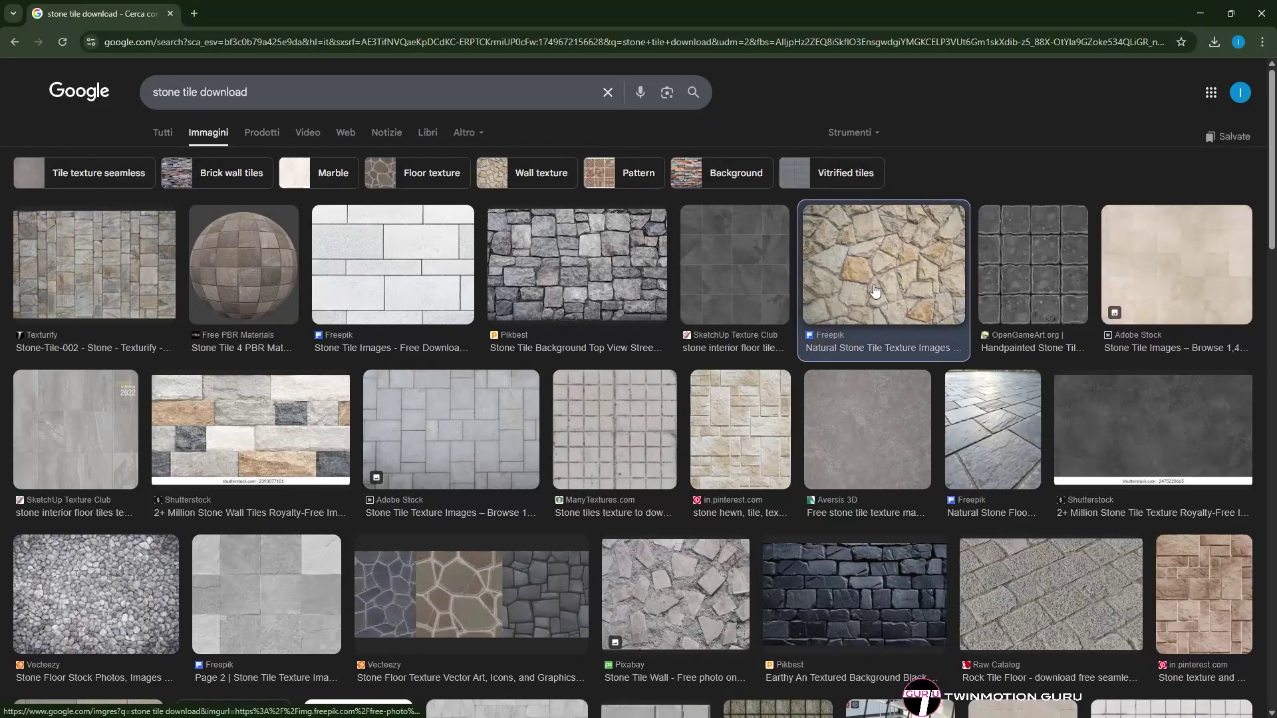
pyautogui.click(875, 291)
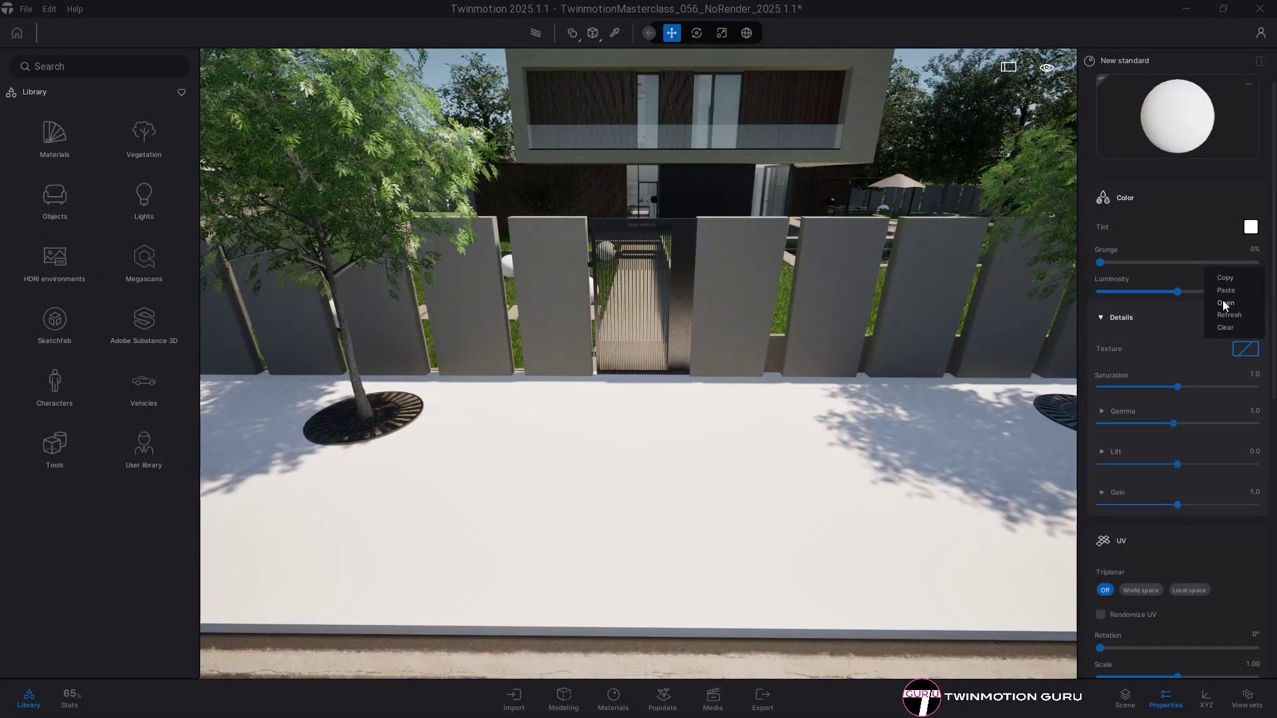
# Load Stone tile.png as the color texture of the sidewalk's New standard material and view the paving.
pyautogui.click(1222, 303)
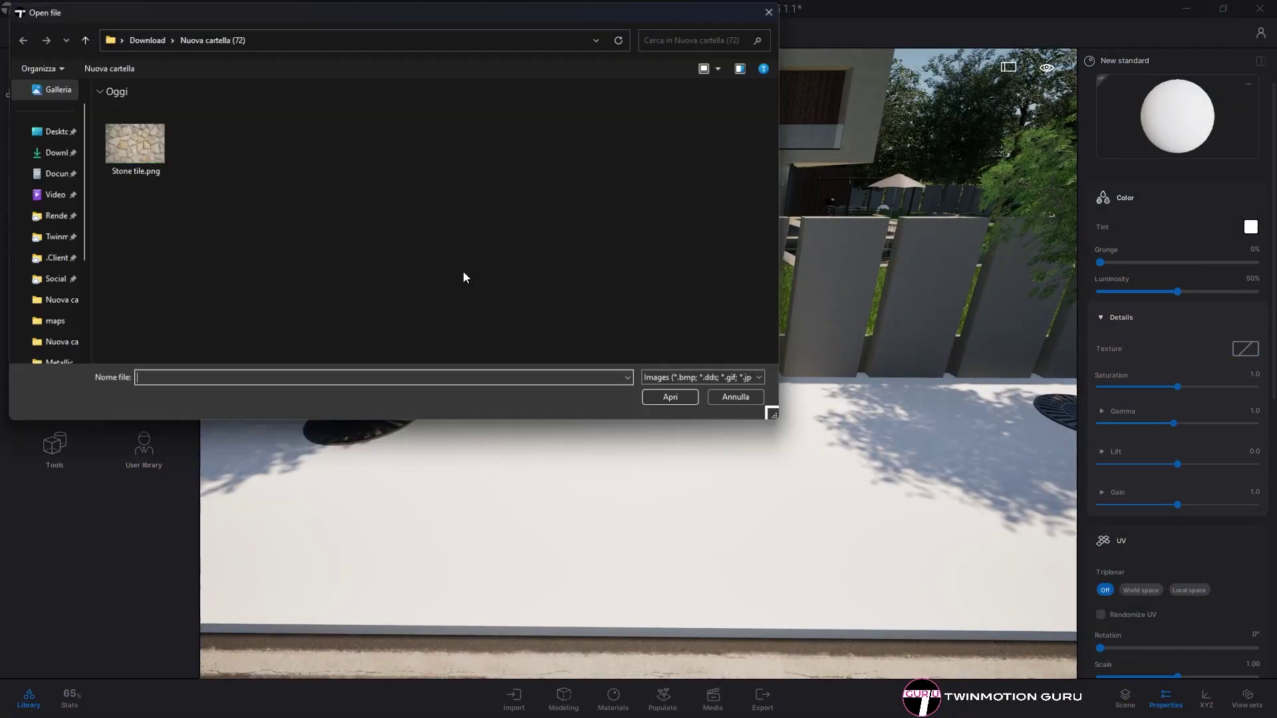
pyautogui.click(124, 153)
pyautogui.click(674, 398)
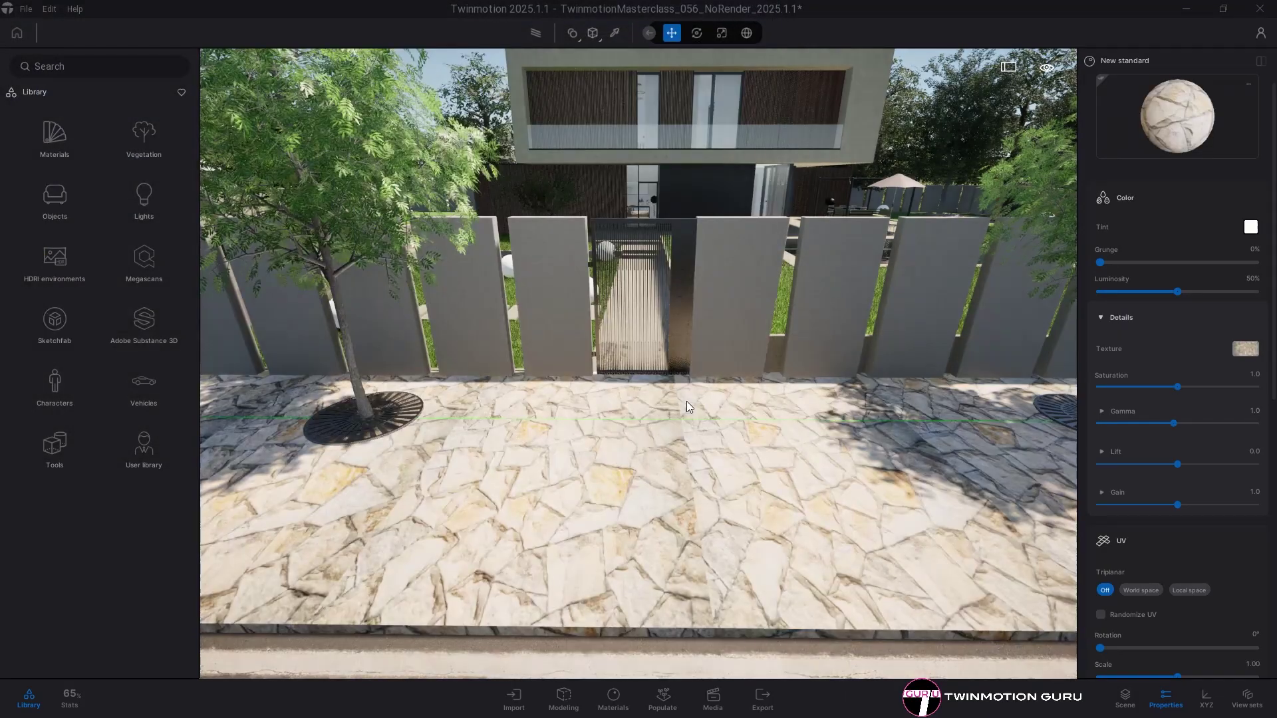
pyautogui.moveTo(637, 544); pyautogui.dragTo(798, 512)
pyautogui.moveTo(638, 363); pyautogui.dragTo(373, 372, button='right')
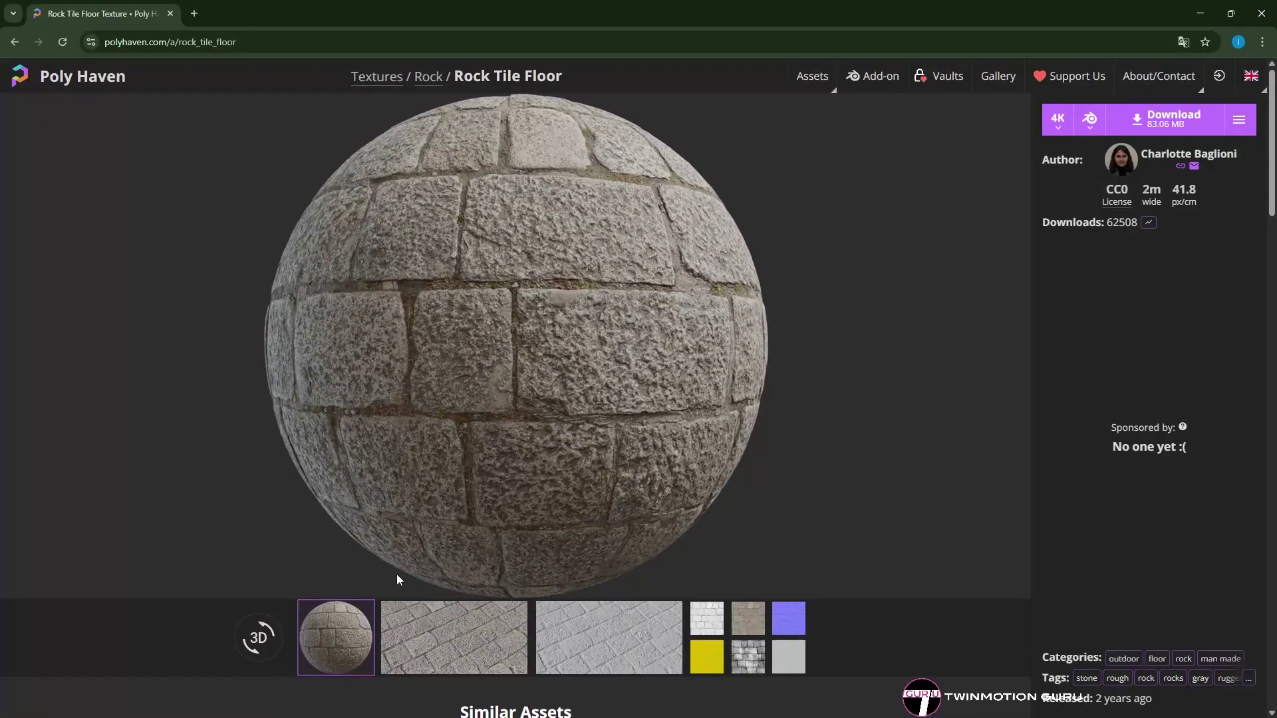
# Examine the flat preview of Poly Haven's Rock Tile Floor texture and the same material on the sidewalk.
pyautogui.click(476, 651)
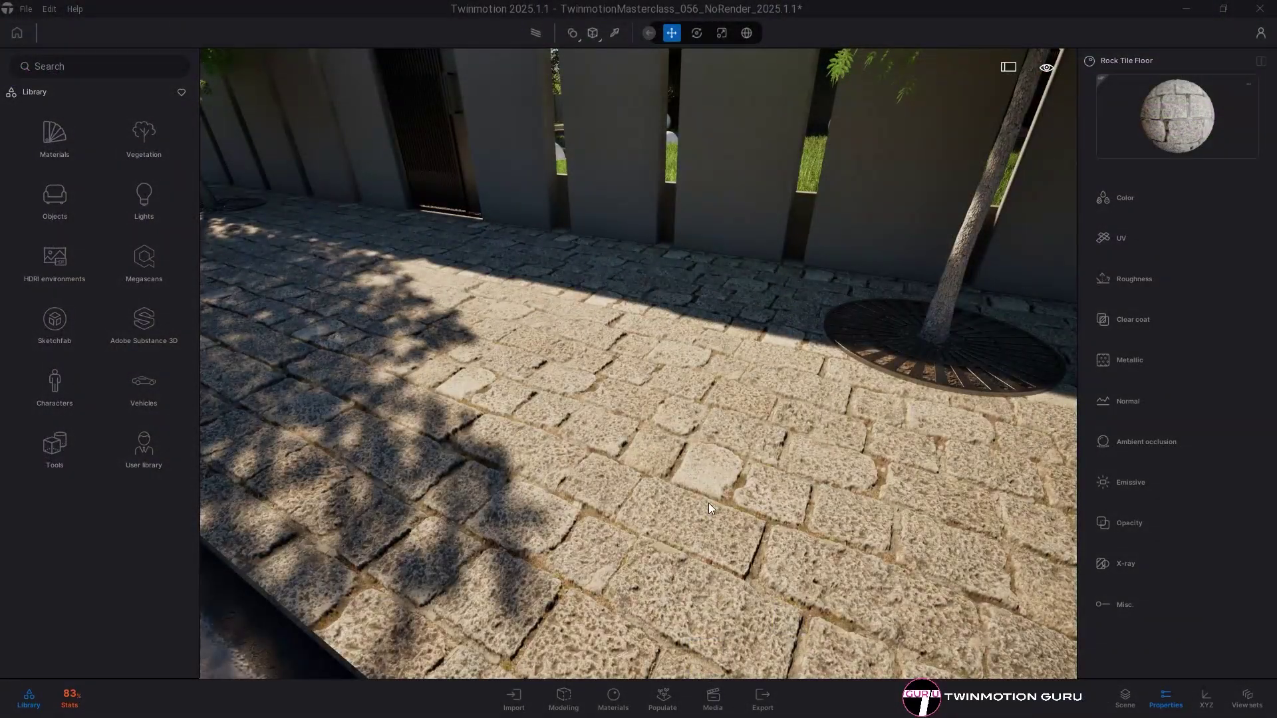
pyautogui.press('s')
pyautogui.moveTo(708, 503); pyautogui.dragTo(712, 425, button='right')
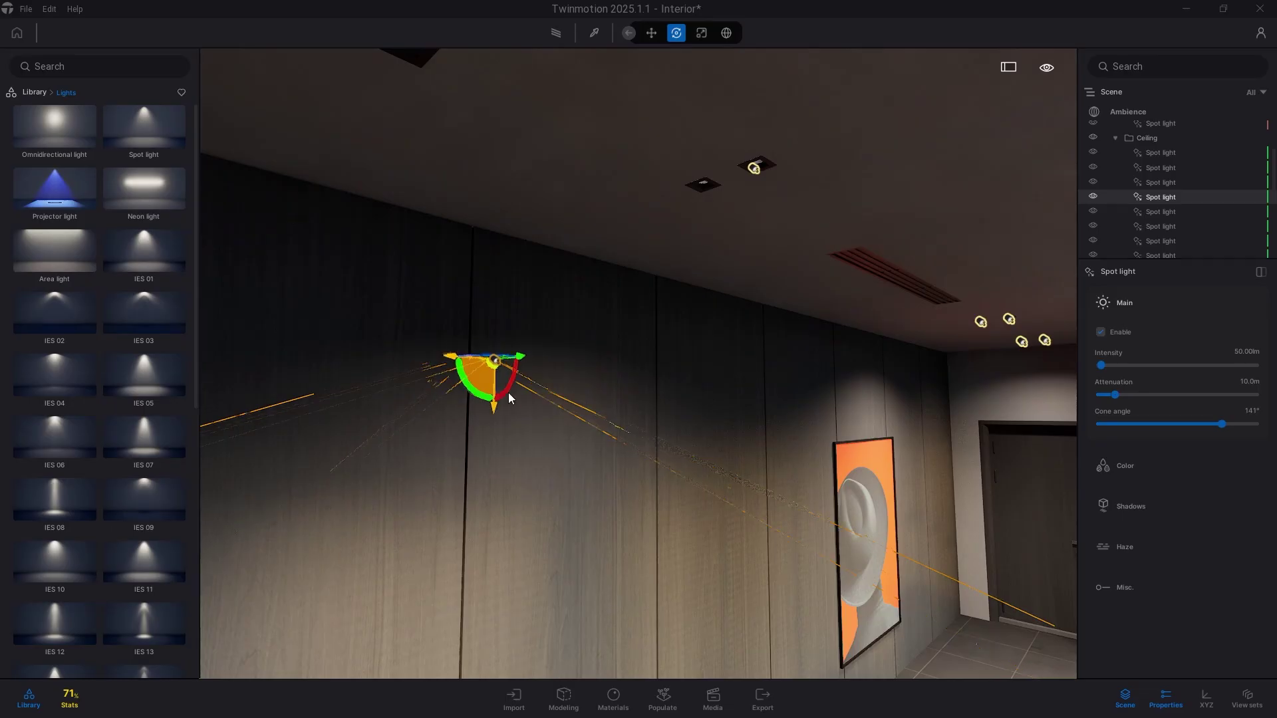
# Move the selected spot light from the wall up to the ceiling beside the recessed fixture.
pyautogui.moveTo(508, 392); pyautogui.dragTo(692, 223)
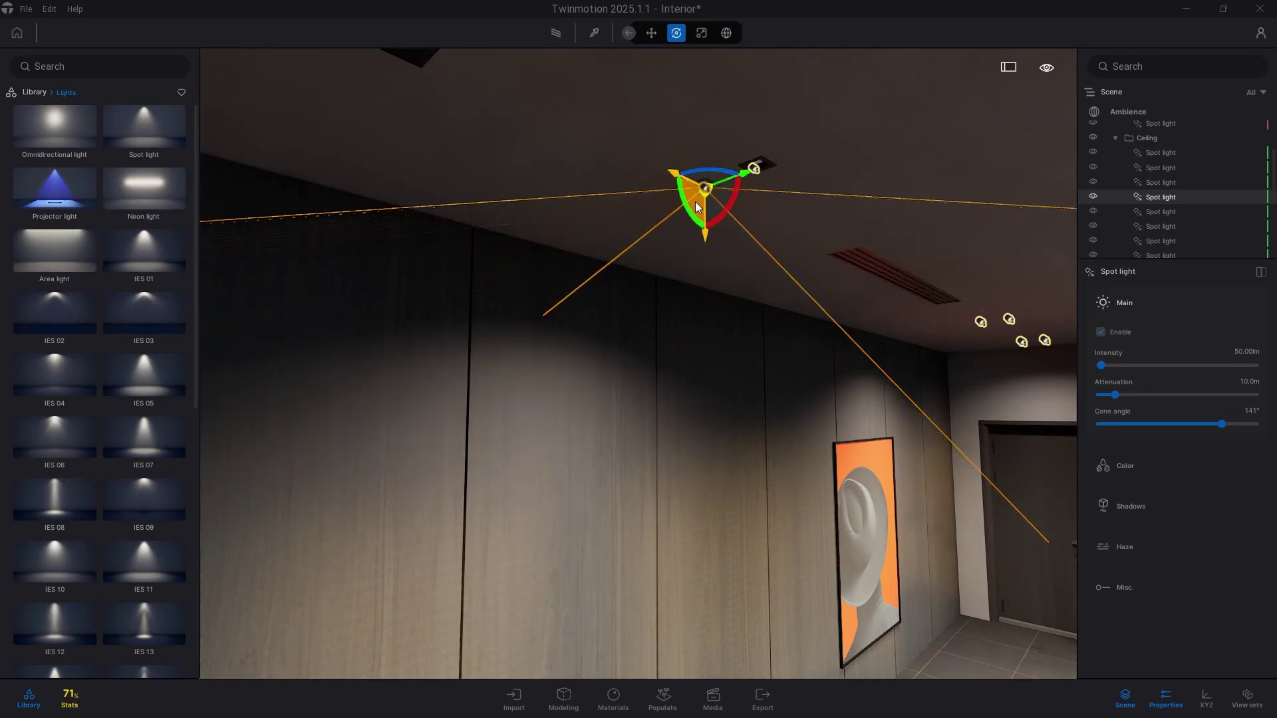
pyautogui.press('s')
pyautogui.press('w')
pyautogui.moveTo(592, 351); pyautogui.dragTo(583, 495, button='right')
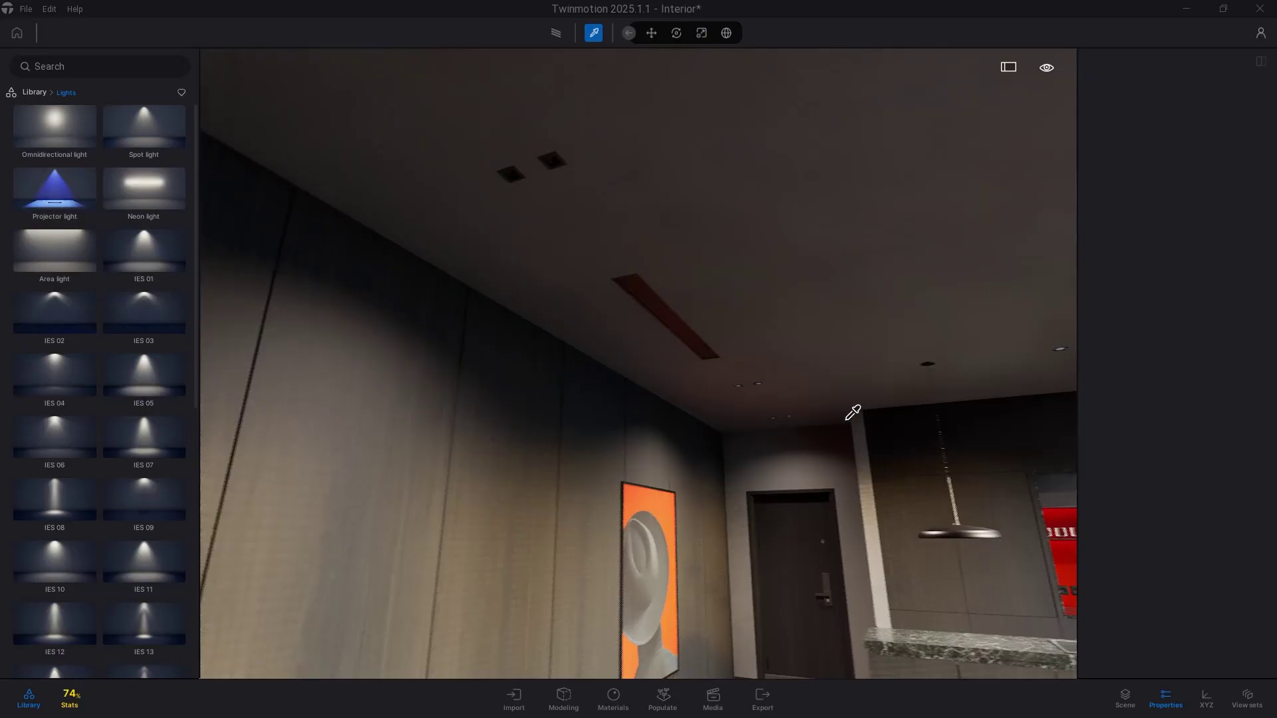
# Pick the New standard material in the ceiling area and open its emissive intensity for editing.
pyautogui.moveTo(849, 410); pyautogui.dragTo(758, 108, button='right')
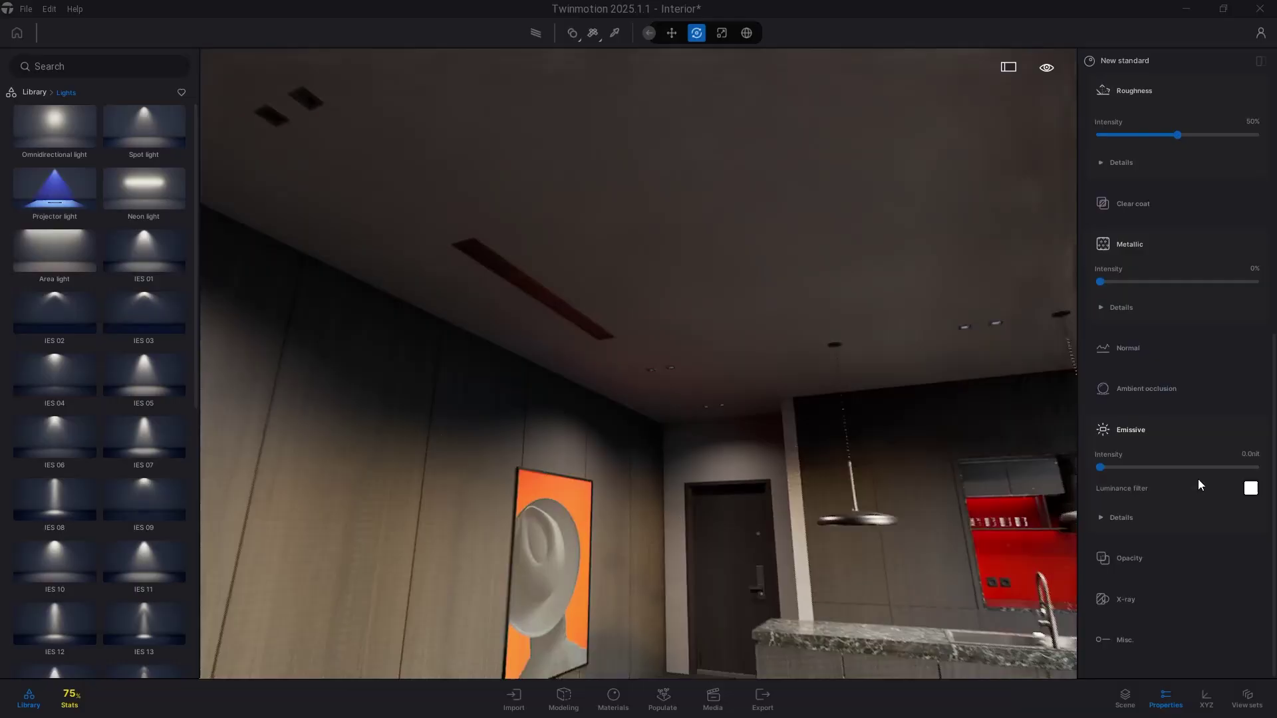
pyautogui.click(1255, 455)
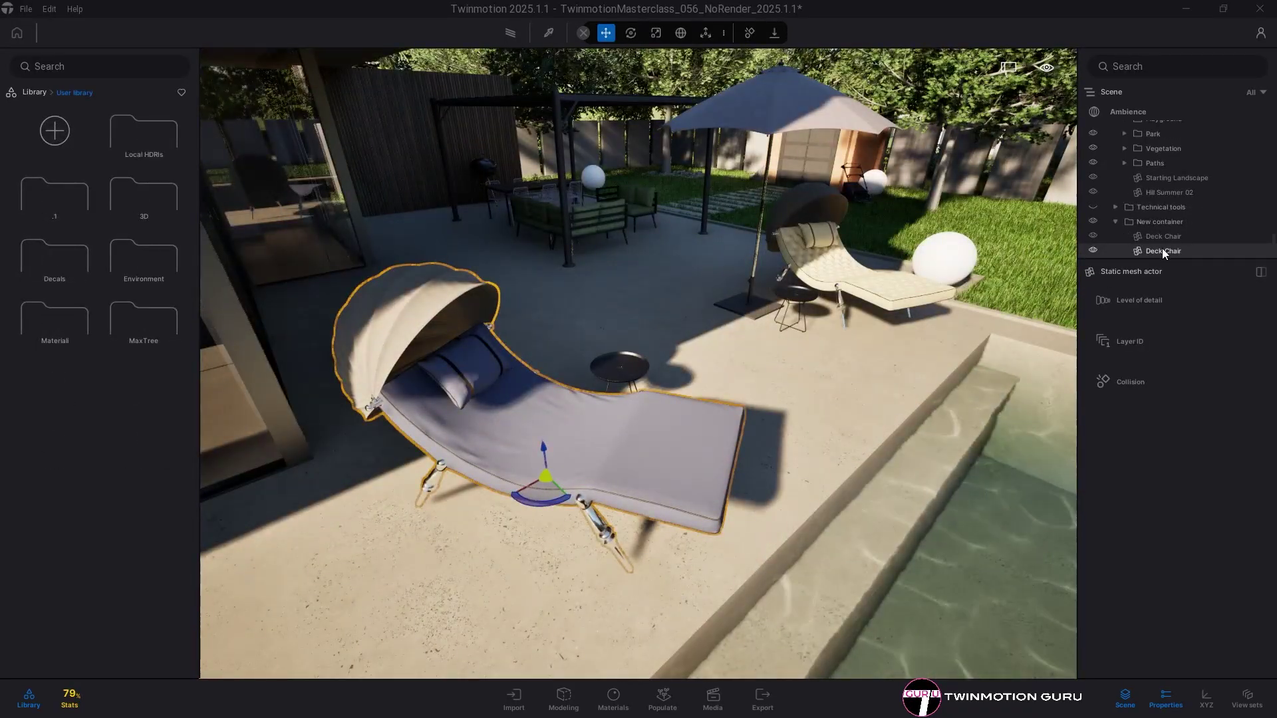
# Add the purple-cushioned Deck Chair to the user library and place a copy of it on the poolside terrace.
pyautogui.rightClick(1162, 250)
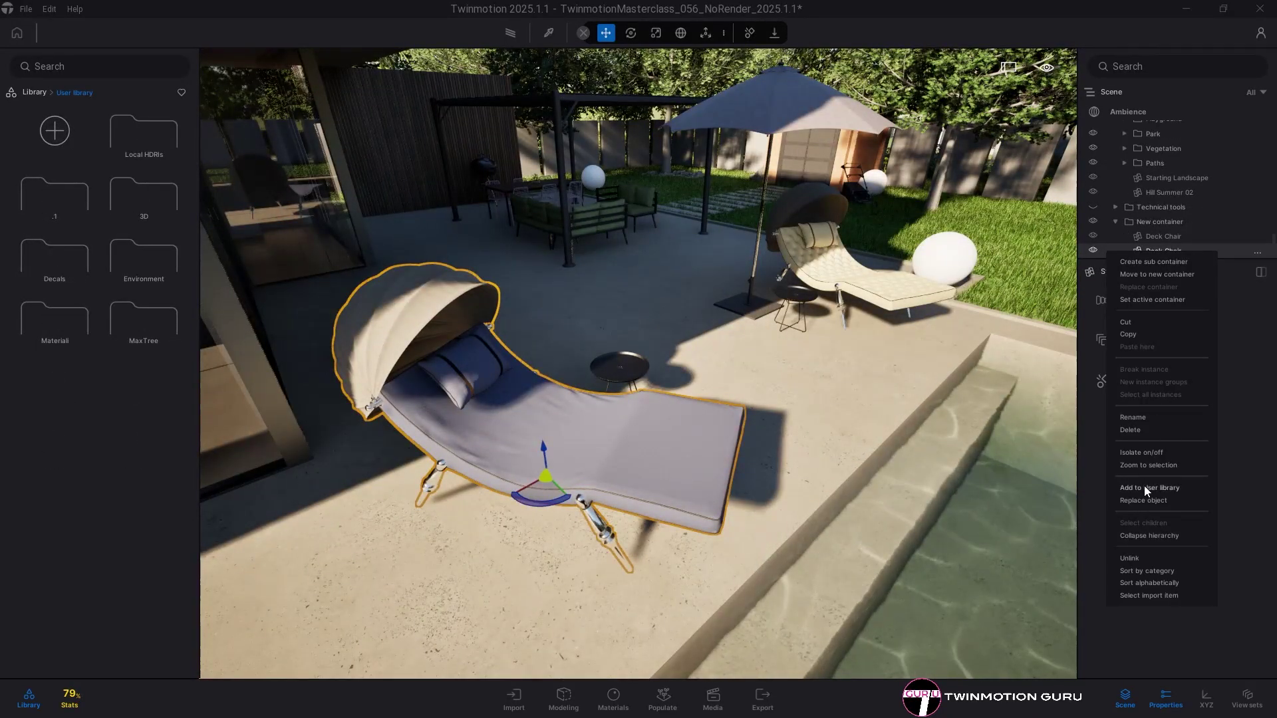
pyautogui.click(1144, 489)
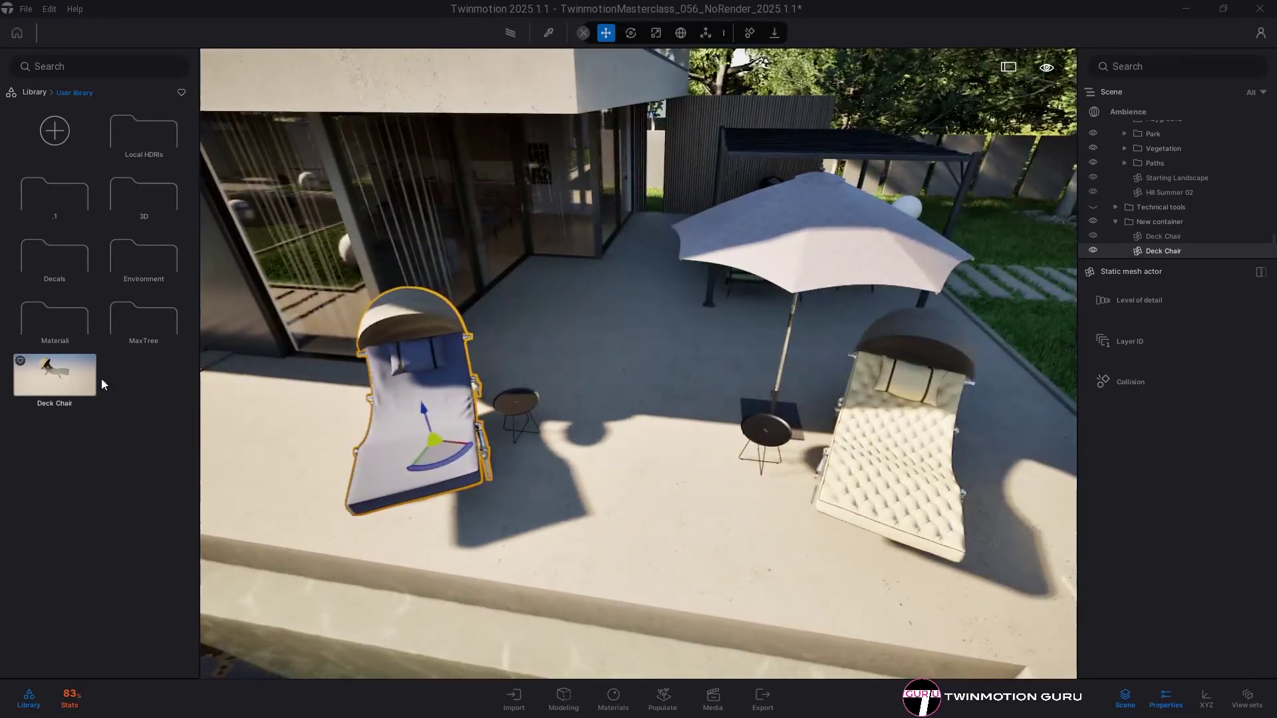
pyautogui.moveTo(101, 383); pyautogui.dragTo(637, 441)
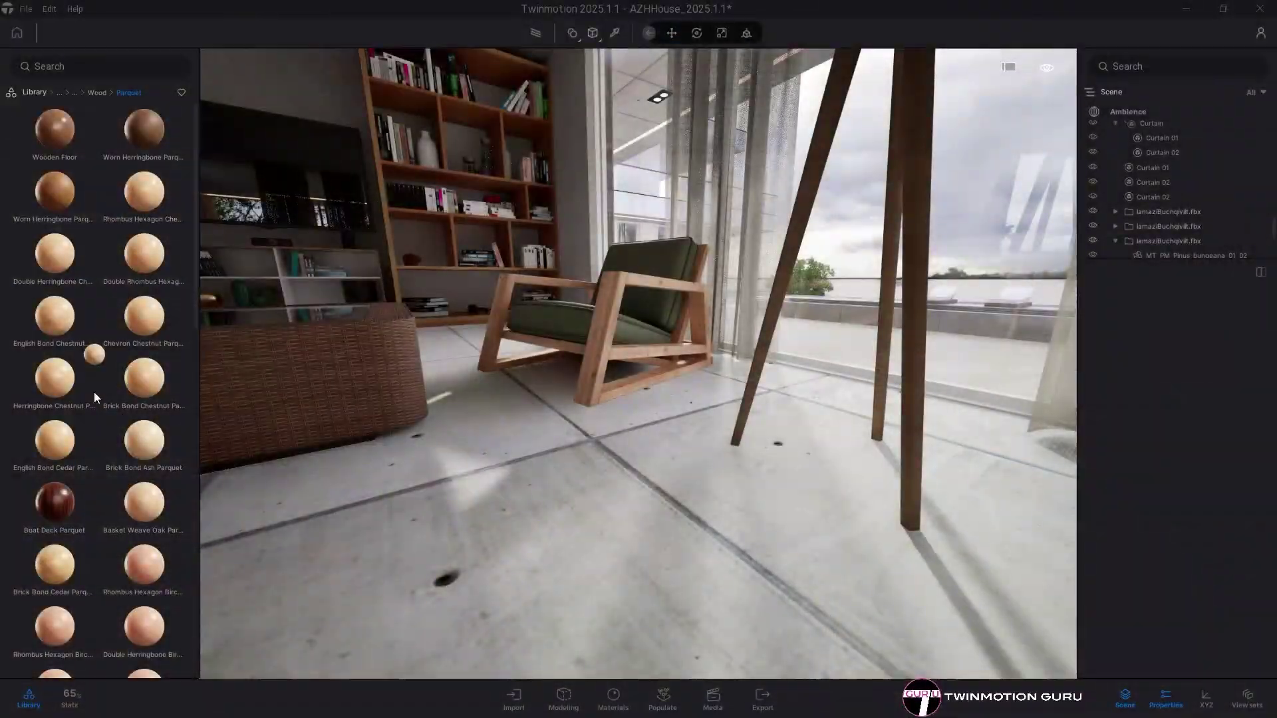
# Apply Rhombus Hexagon Chestnut Parquet to the living-room floor and the Steel material to the armchair's wooden frame.
pyautogui.moveTo(94, 392); pyautogui.dragTo(627, 513)
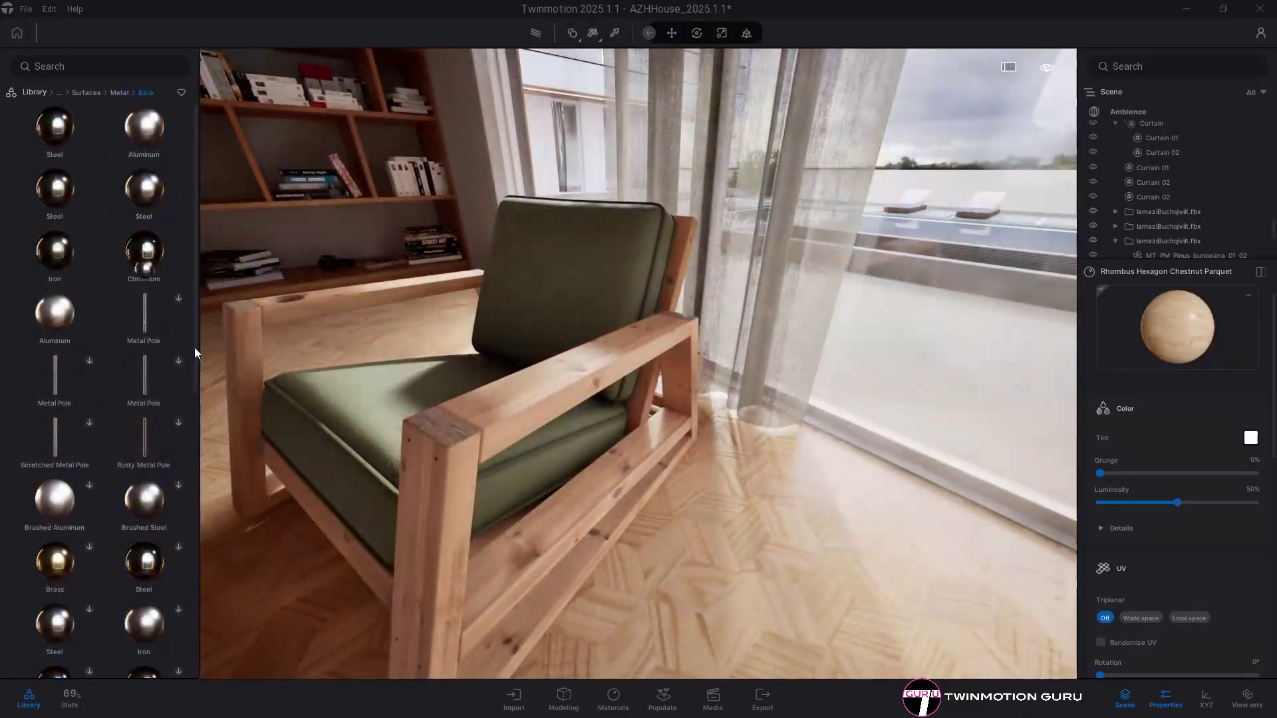
pyautogui.moveTo(54, 127); pyautogui.dragTo(530, 396)
pyautogui.press('Up')
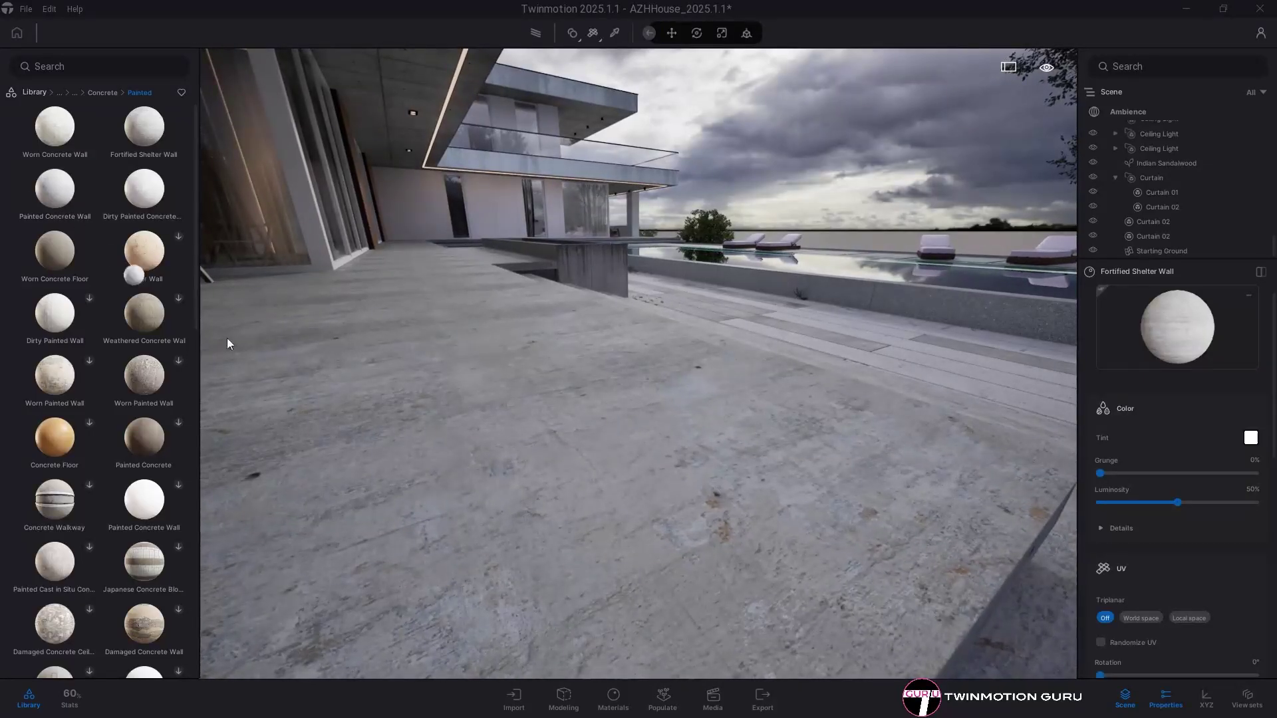
# Apply Painted Concrete Wall to the terrace floor and replace it with the Dirty Painted Concrete material.
pyautogui.moveTo(228, 343); pyautogui.dragTo(576, 463)
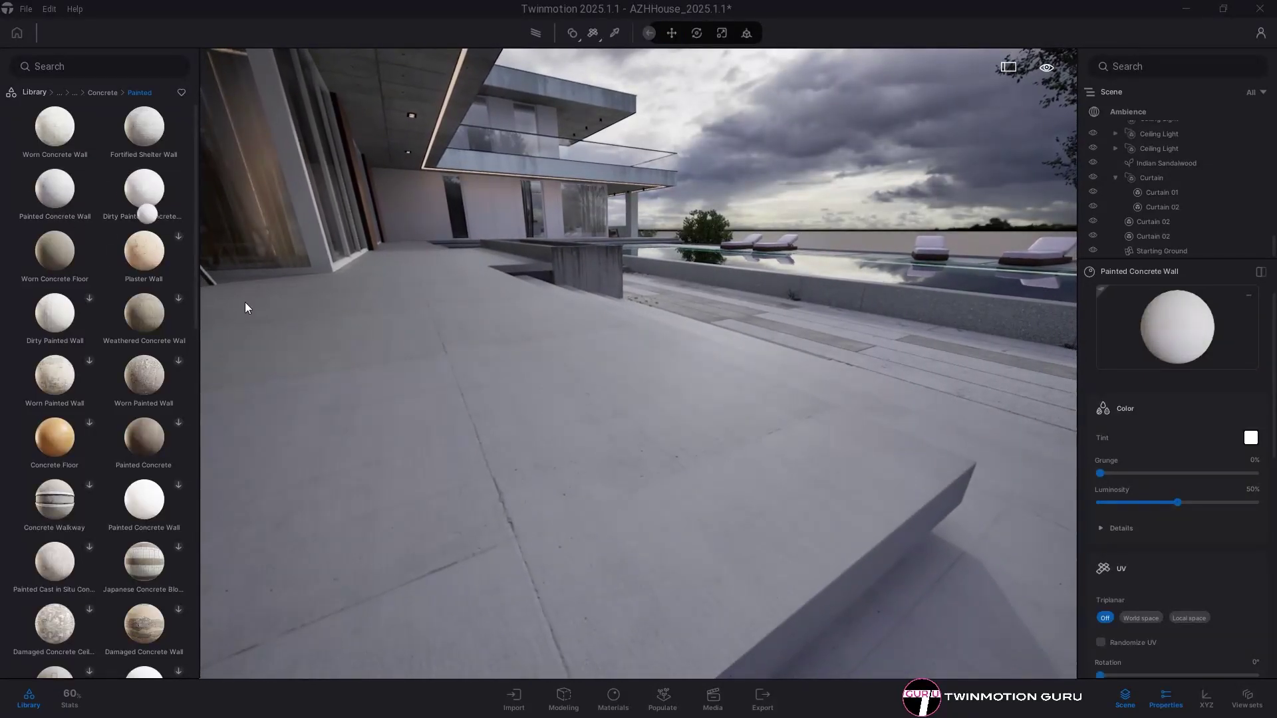
pyautogui.click(525, 452)
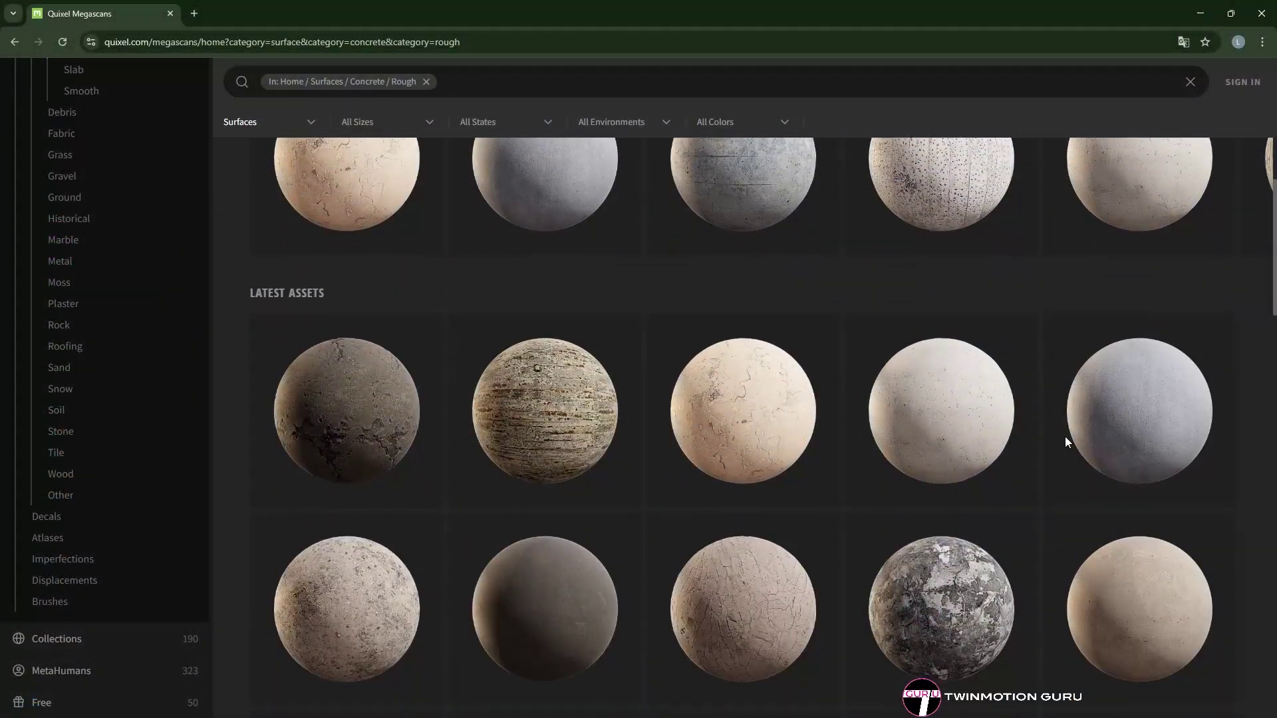
# Browse the rough concrete surfaces on Quixel Megascans and open the smooth blue-grey one under Latest Assets.
pyautogui.scroll(2, 518, 550)
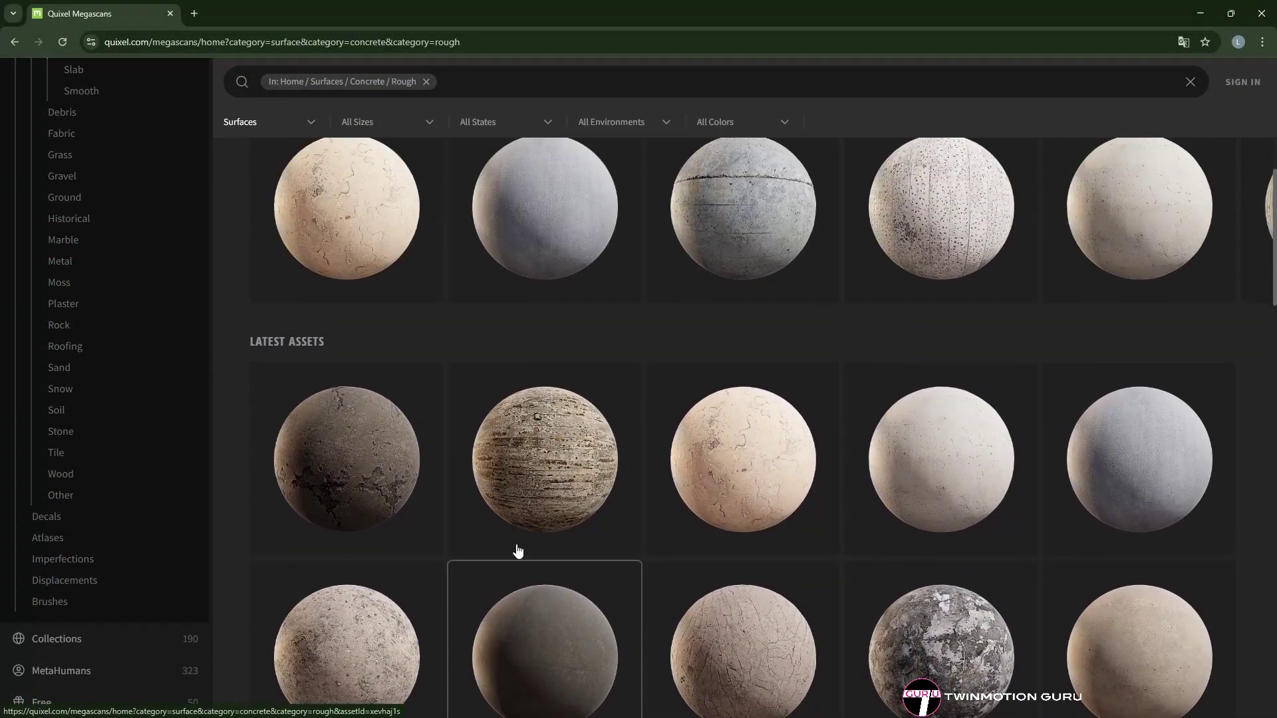
pyautogui.click(1118, 488)
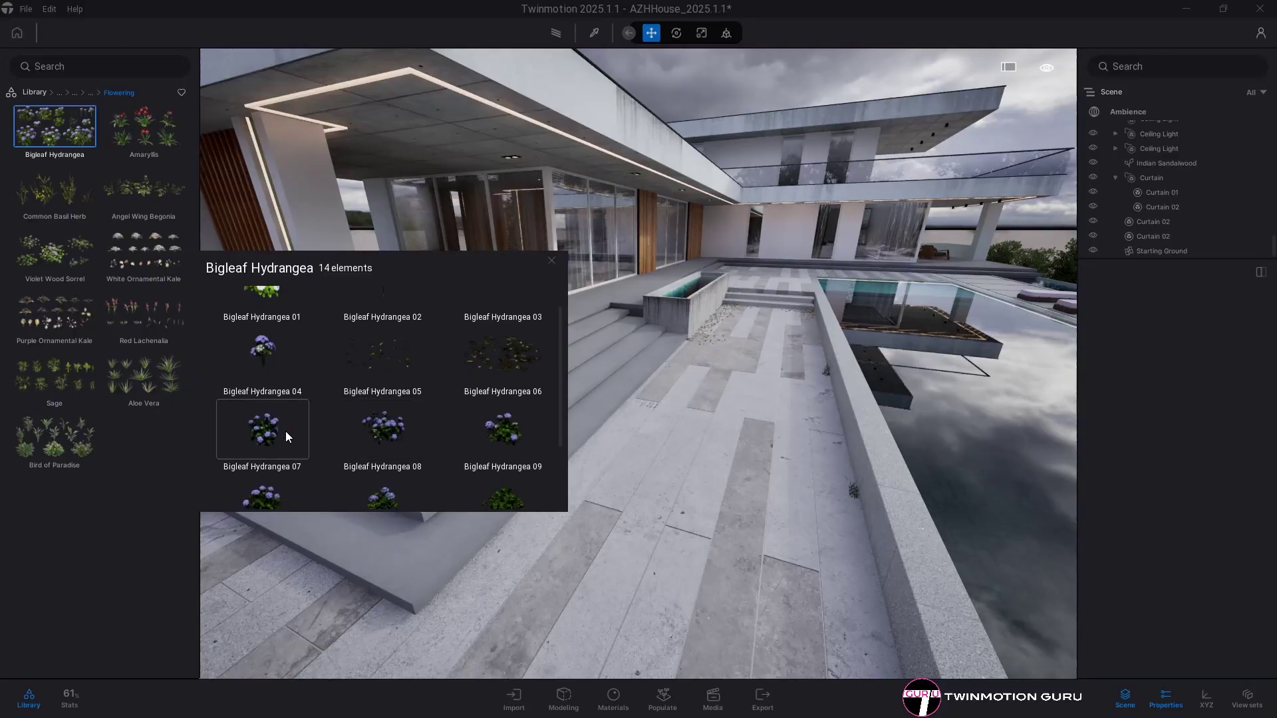
# Place Bigleaf Hydrangea 07 on the poolside paving and a mango beside the other fruit on the glass coffee table.
pyautogui.moveTo(285, 431); pyautogui.dragTo(667, 554)
pyautogui.scroll(5, 672, 552)
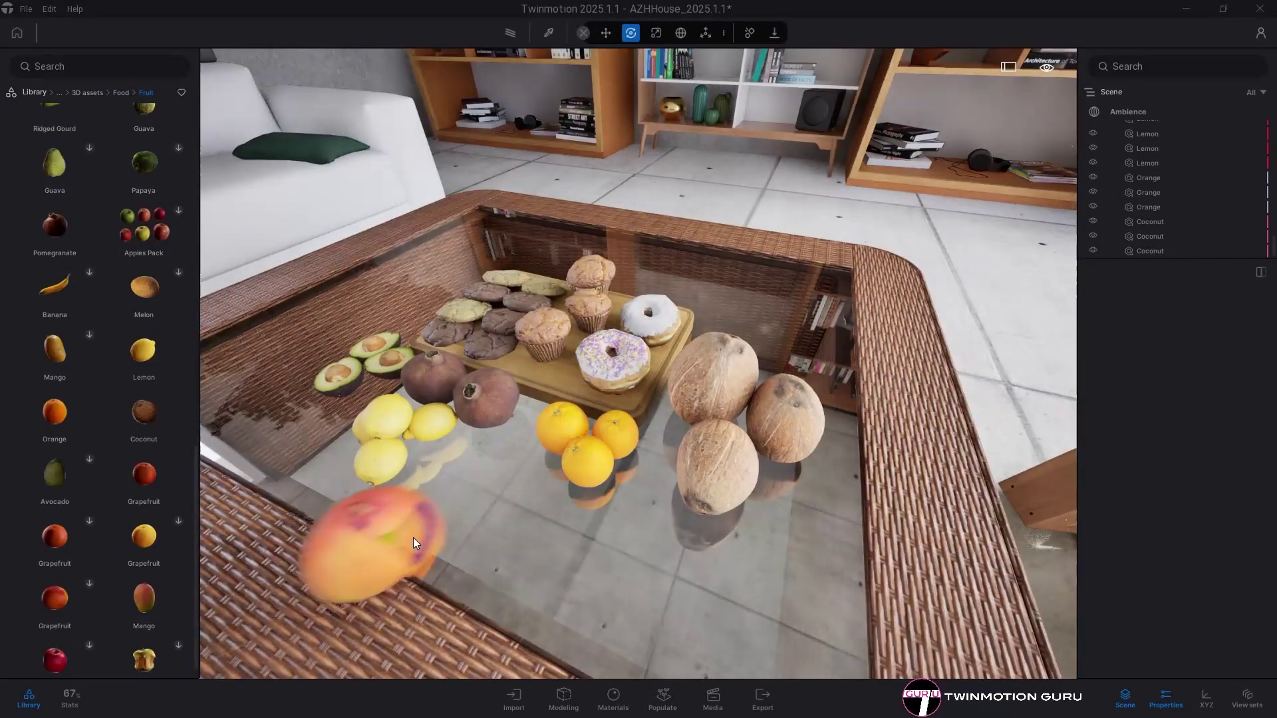
pyautogui.moveTo(501, 490); pyautogui.dragTo(640, 564)
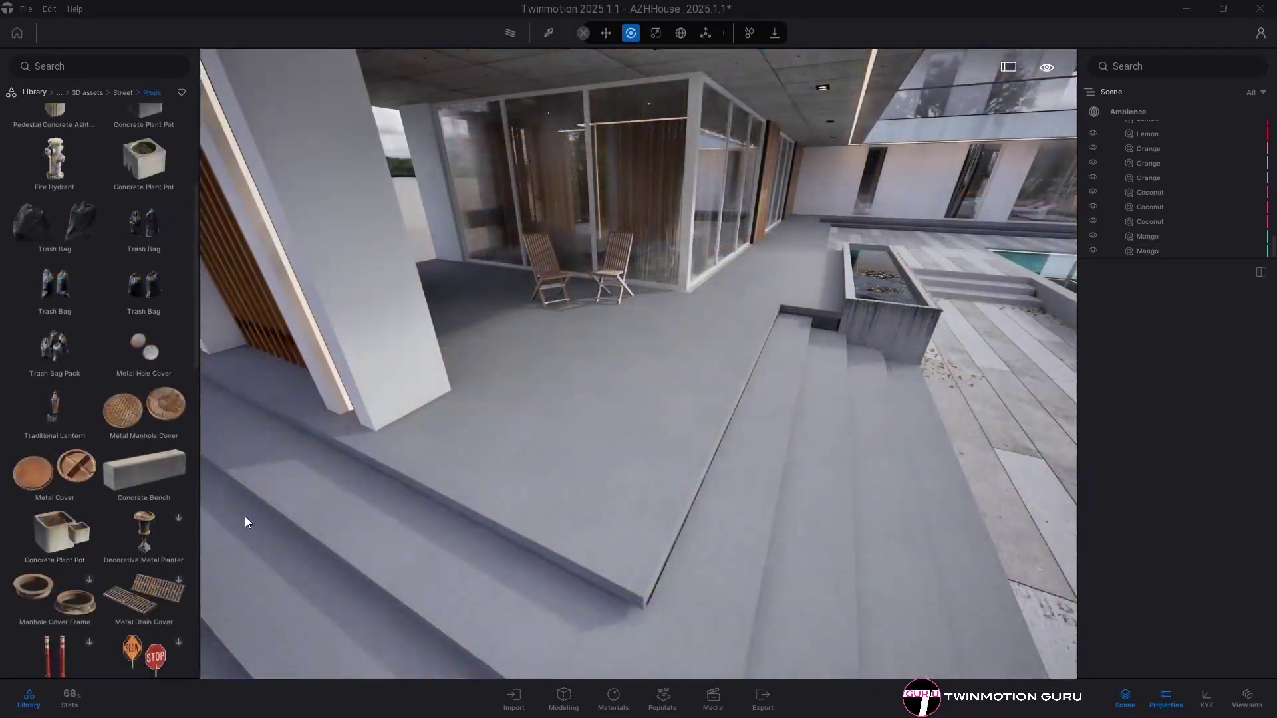
# Place a Concrete Plant Pot beside the terrace column and another one closer to the steps.
pyautogui.moveTo(245, 516); pyautogui.dragTo(477, 436)
pyautogui.scroll(4, 98, 309)
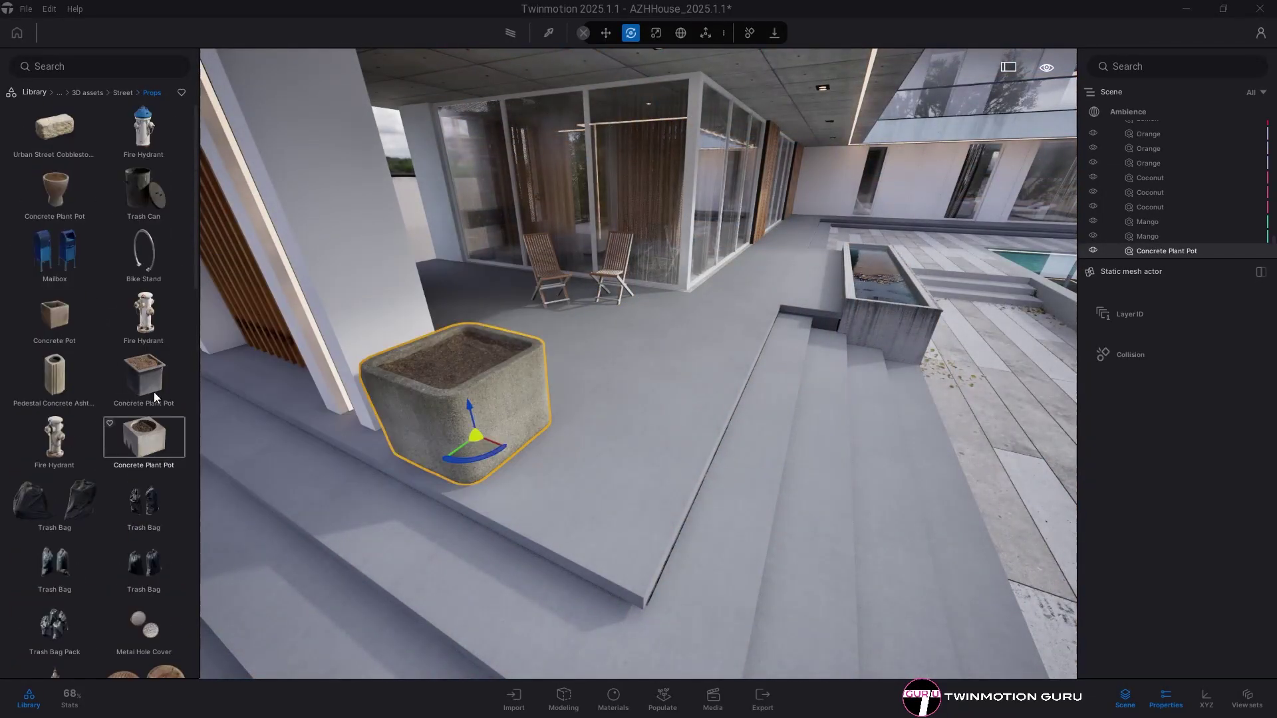
pyautogui.moveTo(145, 453); pyautogui.dragTo(612, 482)
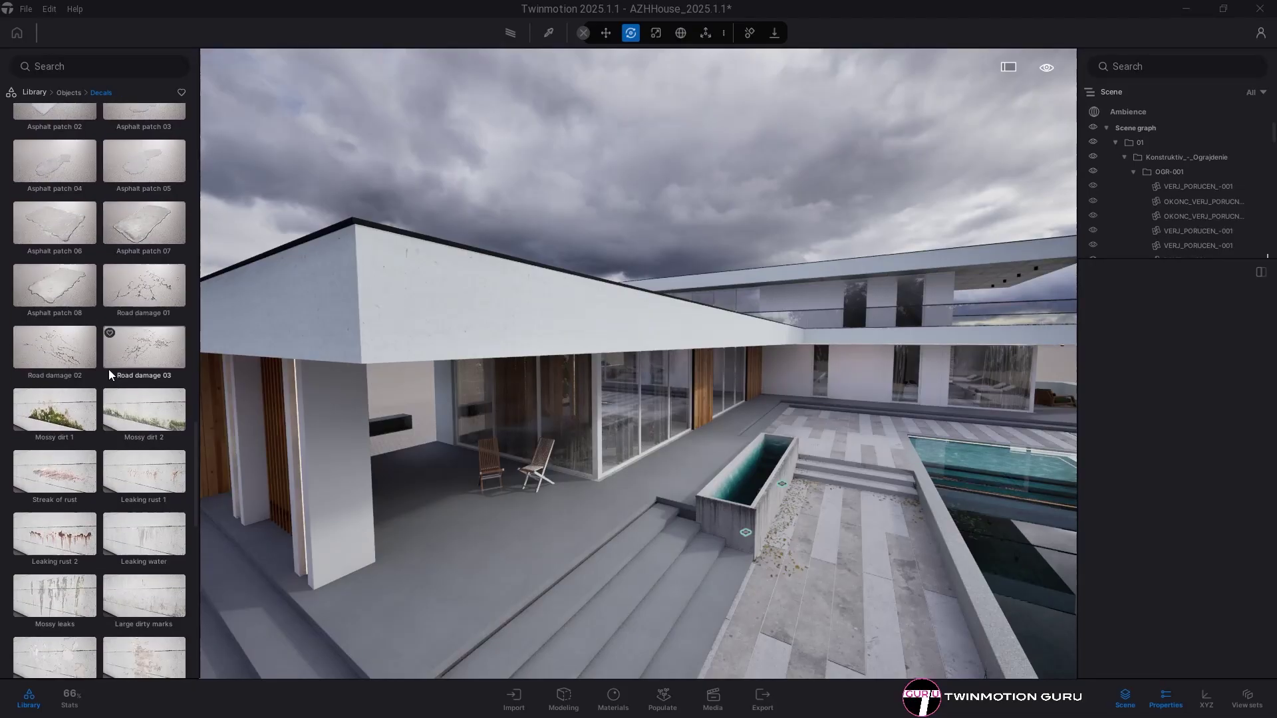
# Place a Leaking water decal on the white roof fascia and duplicate it further along the fascia.
pyautogui.scroll(-1, 137, 503)
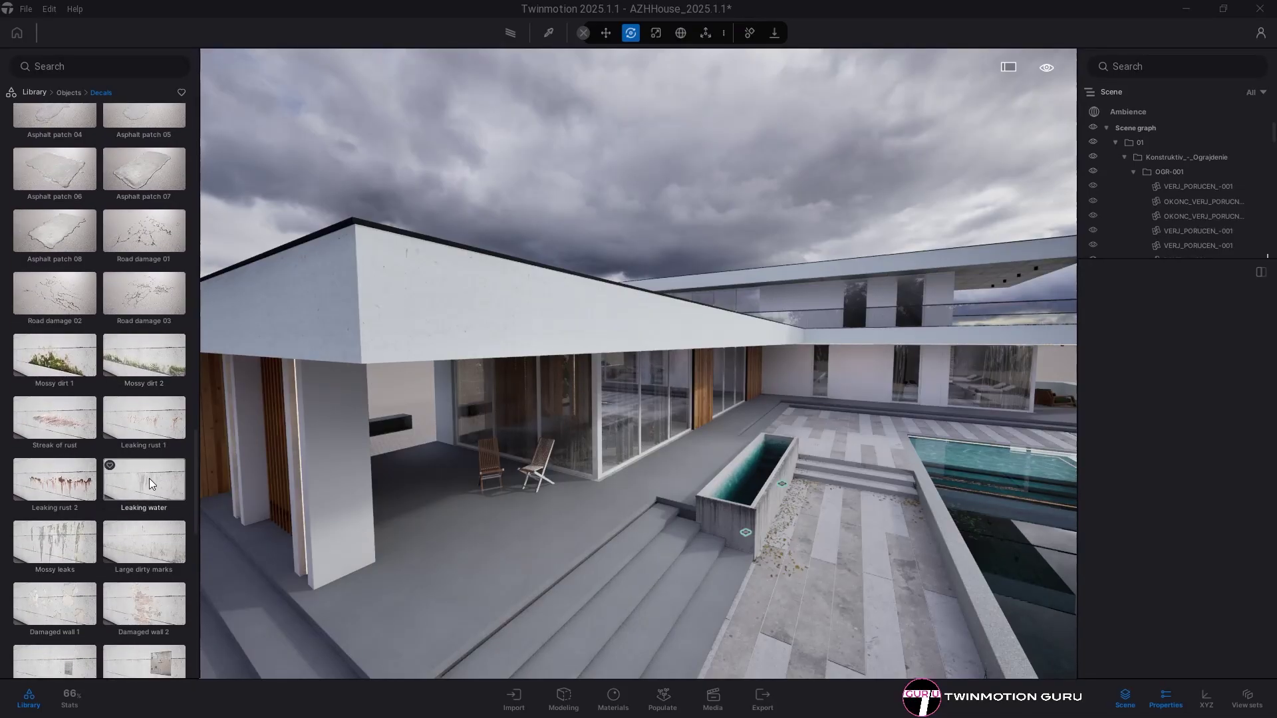
pyautogui.moveTo(454, 327); pyautogui.dragTo(458, 328)
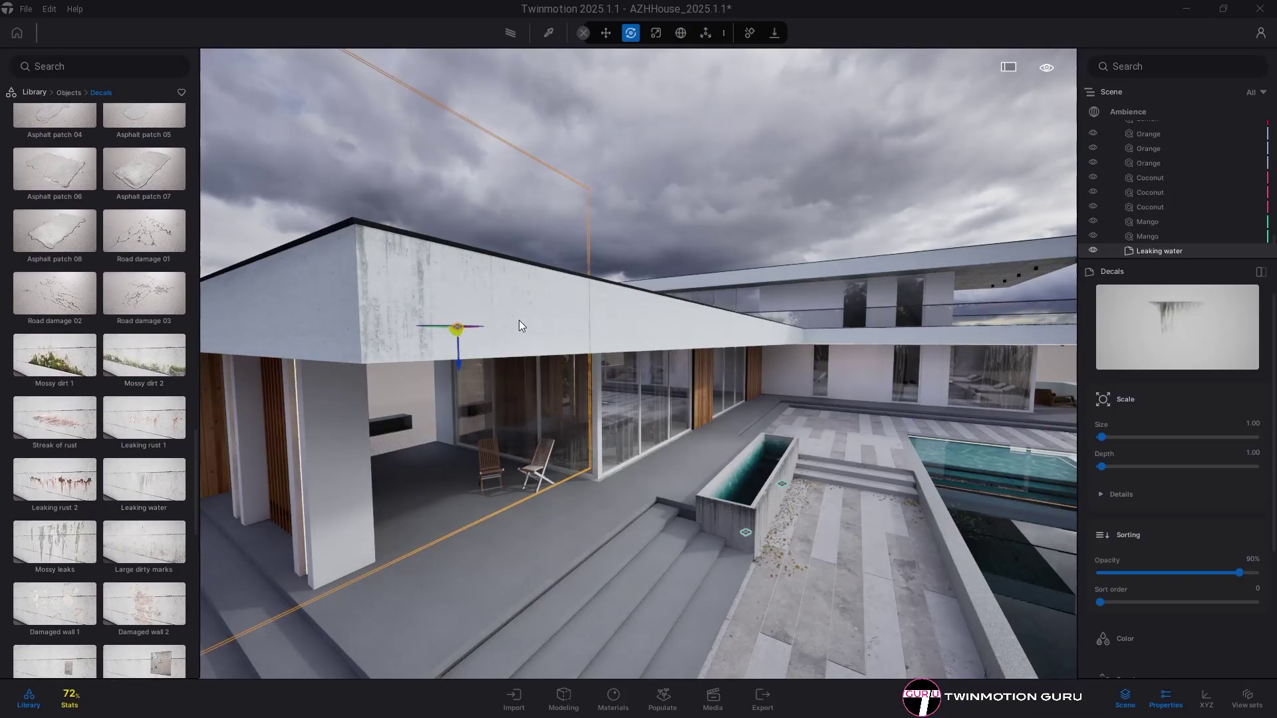
pyautogui.moveTo(506, 454)
pyautogui.mouseDown()
pyautogui.moveTo(493, 408)
pyautogui.moveTo(465, 403)
pyautogui.moveTo(635, 399)
pyautogui.moveTo(624, 400)
pyautogui.mouseUp()
pyautogui.click(610, 443)
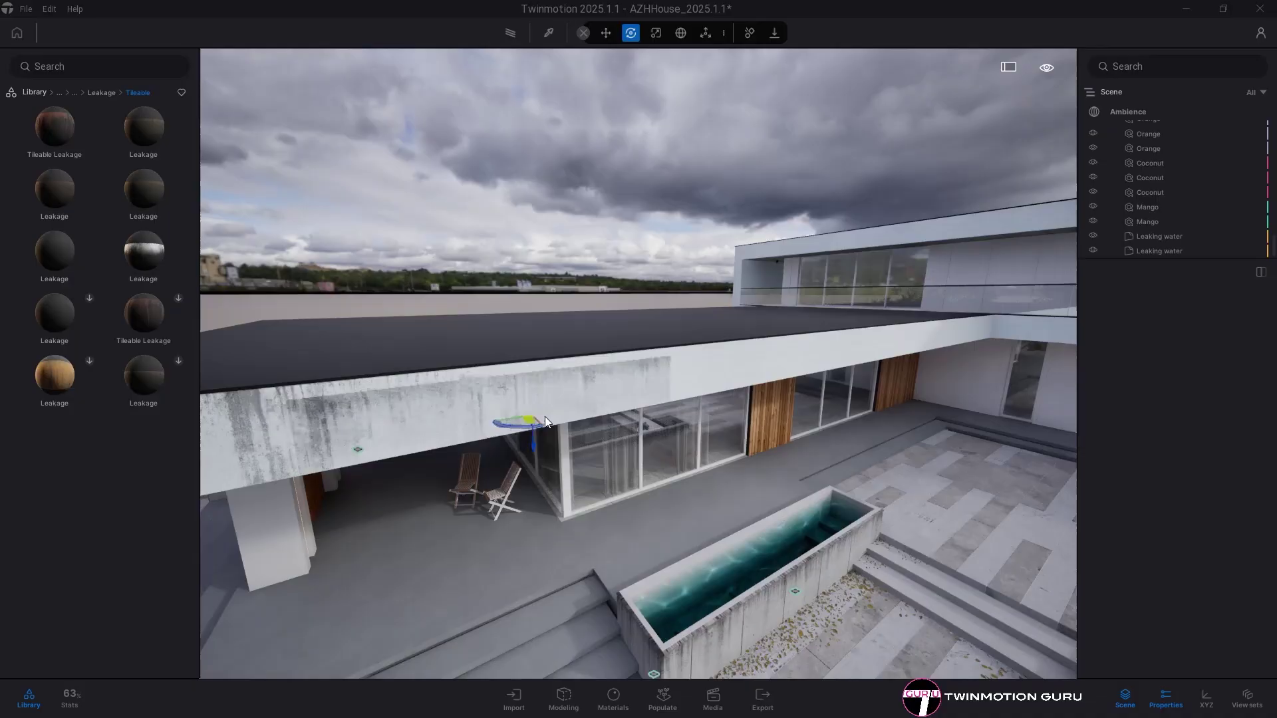
# Duplicate the Leakage decal along the roof fascia as instances with 3.99 m spacing.
pyautogui.moveTo(625, 398); pyautogui.dragTo(789, 382)
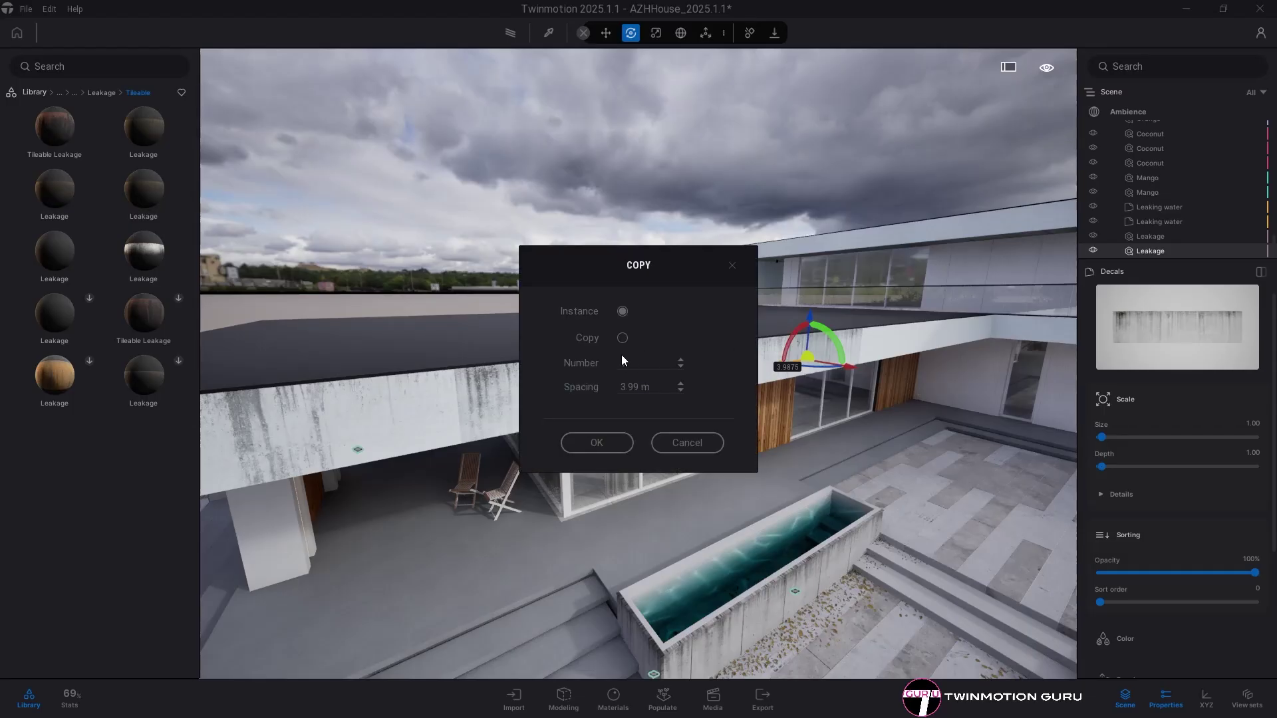
pyautogui.click(596, 443)
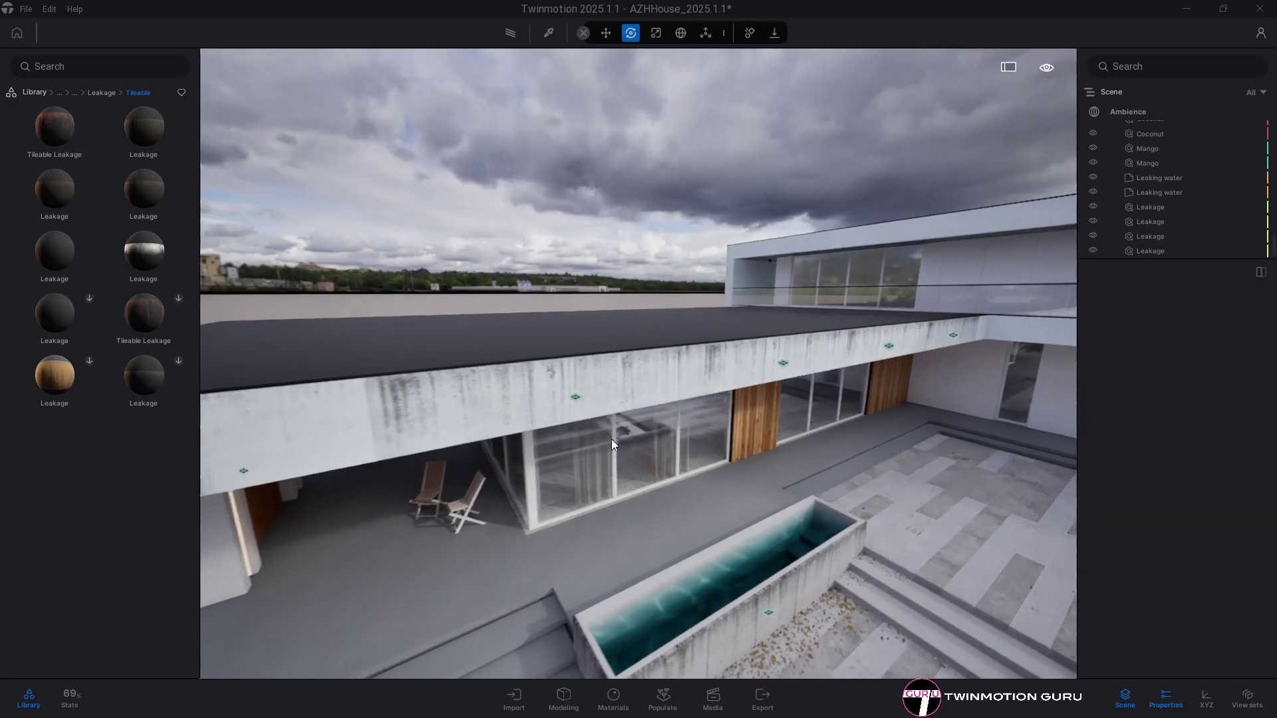
pyautogui.moveTo(612, 439); pyautogui.dragTo(612, 386)
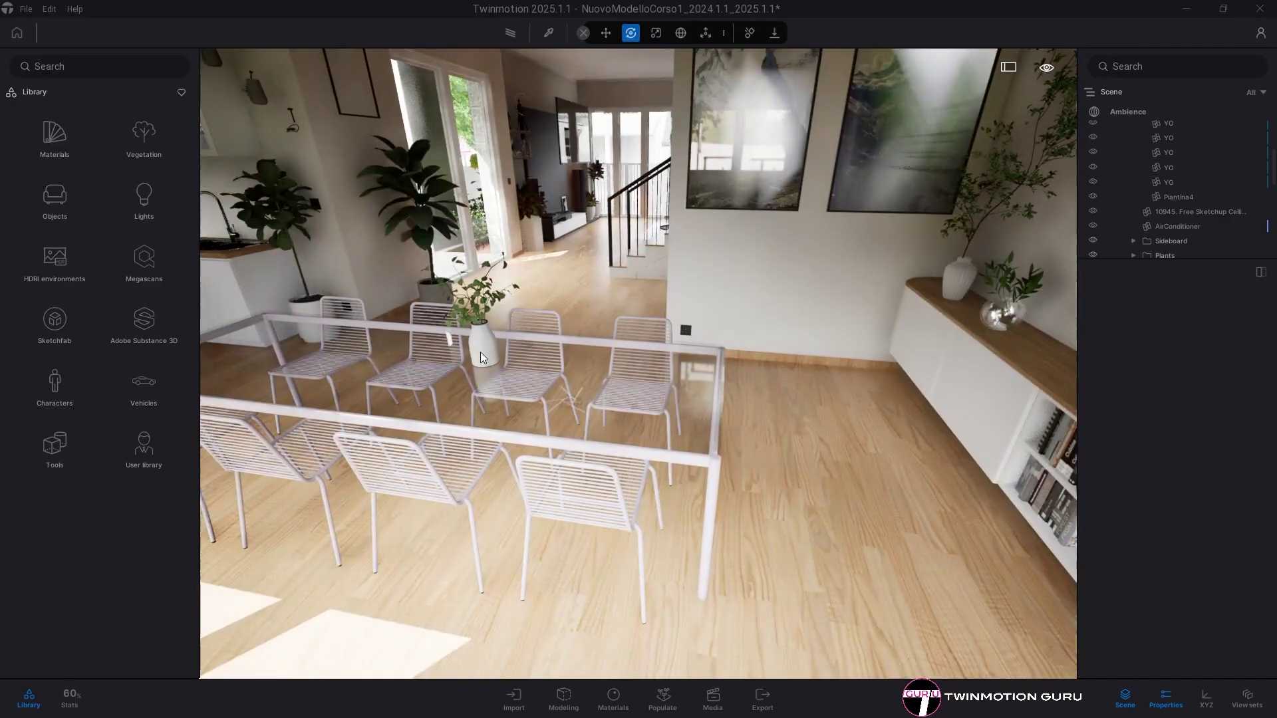
# Move the white vase with the leafy plant from the dining table onto the wooden sideboard.
pyautogui.click(480, 352)
pyautogui.moveTo(577, 388); pyautogui.dragTo(466, 383)
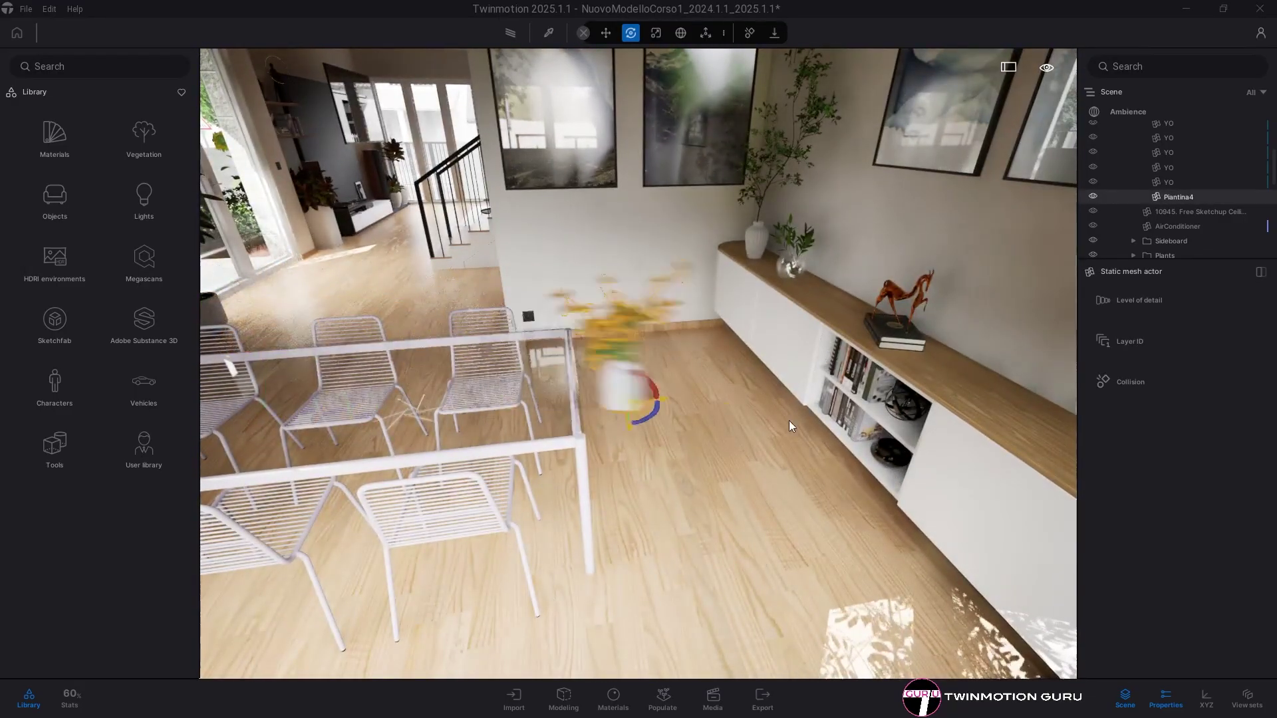
pyautogui.press('f')
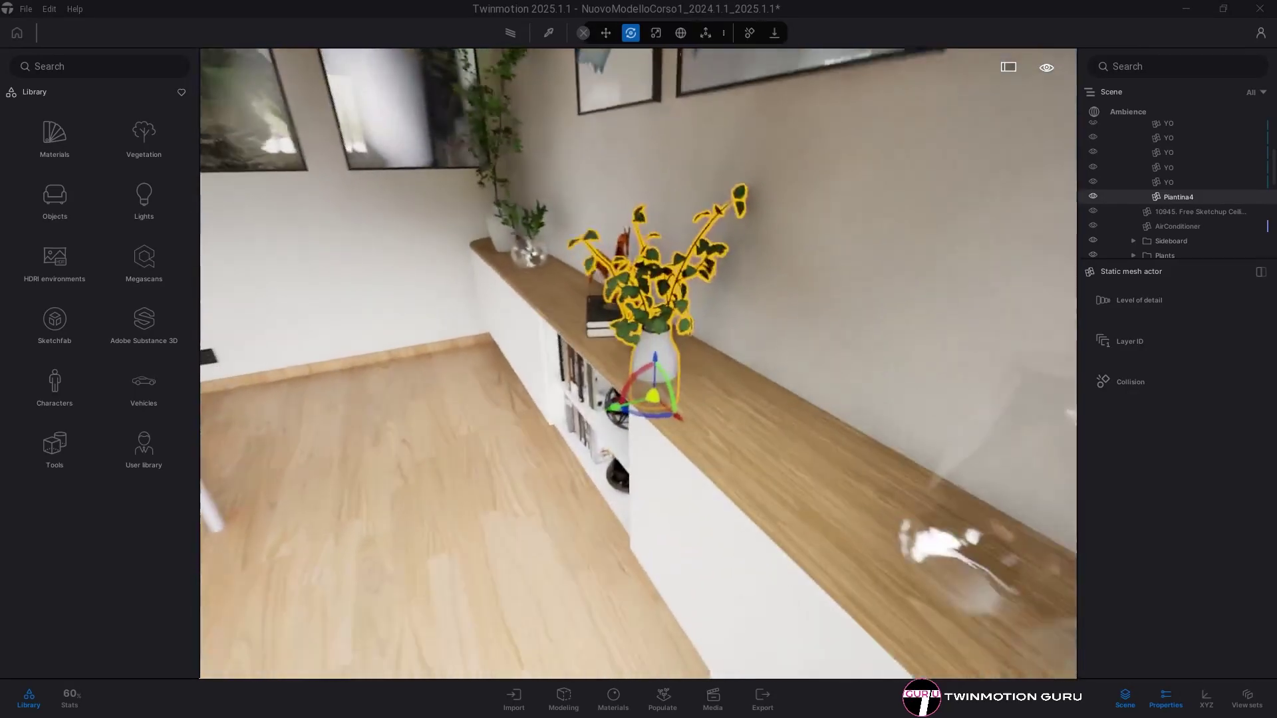
pyautogui.scroll(-5, 655, 421)
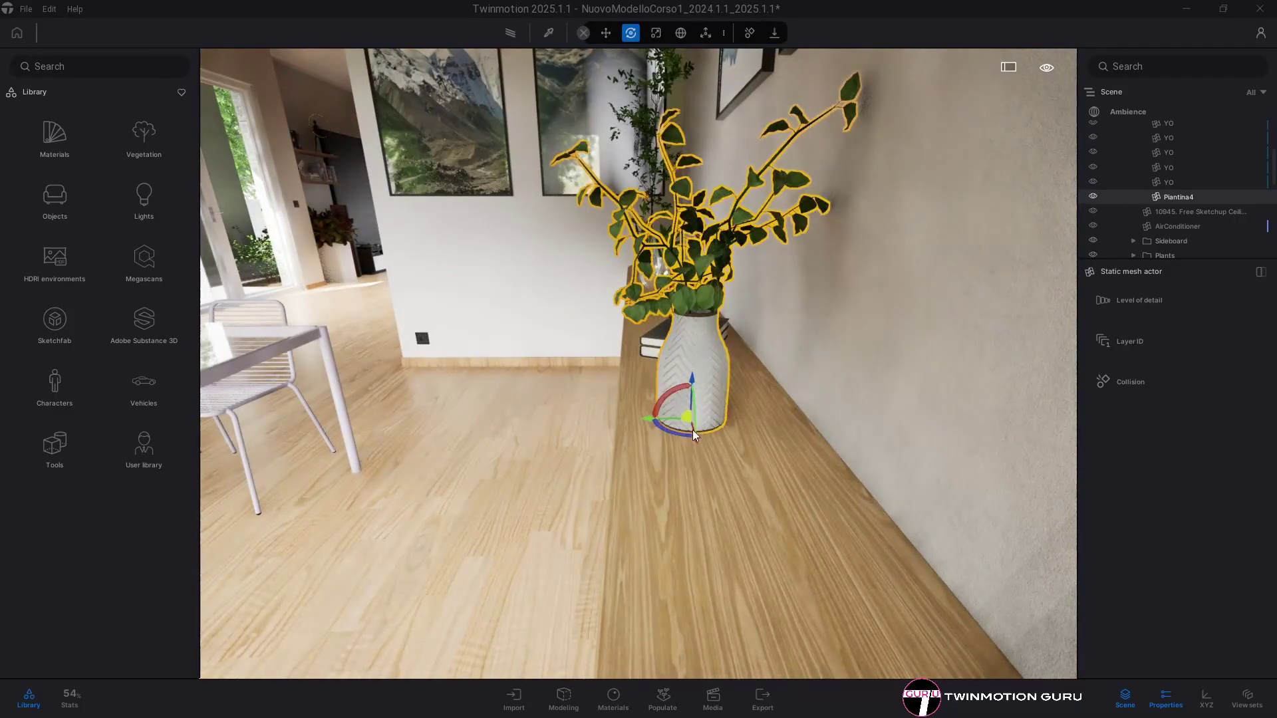
# Slide the vase along the sideboard, past the books and the horse figurine towards the corner plants.
pyautogui.press('shift')
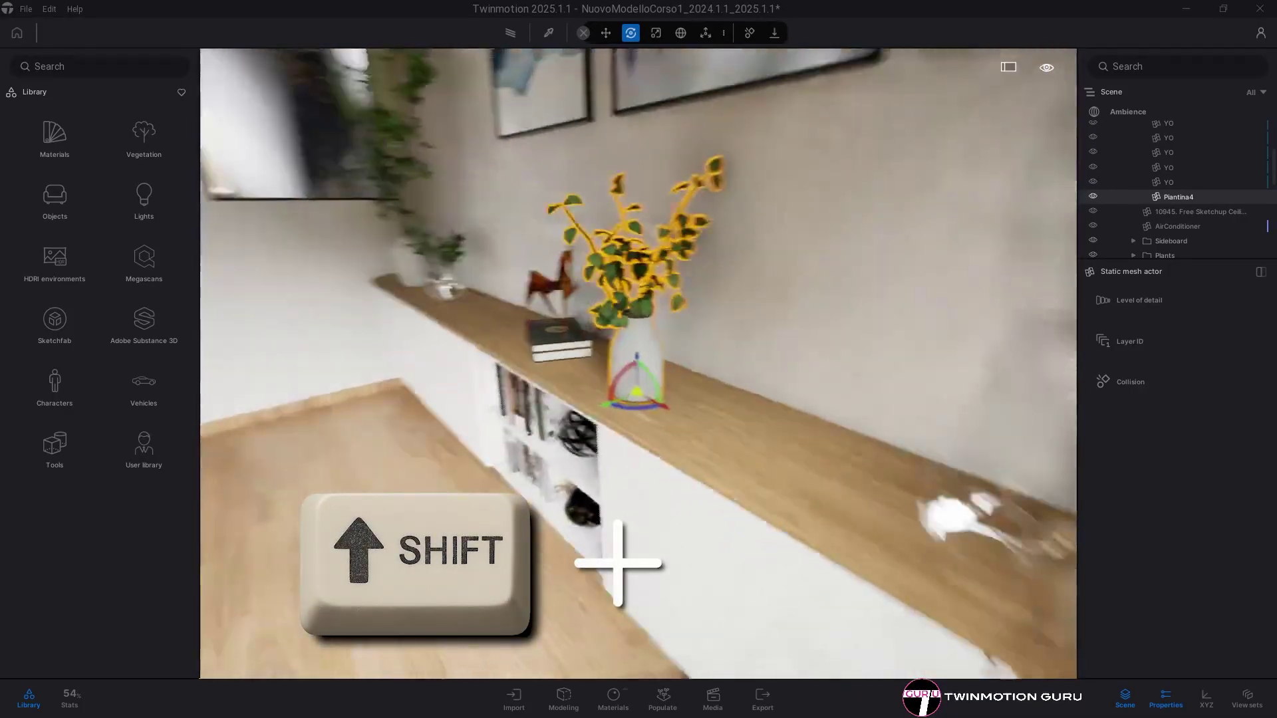
pyautogui.keyDown('shift'); pyautogui.moveTo(639, 372); pyautogui.dragTo(471, 322); pyautogui.keyUp('shift')
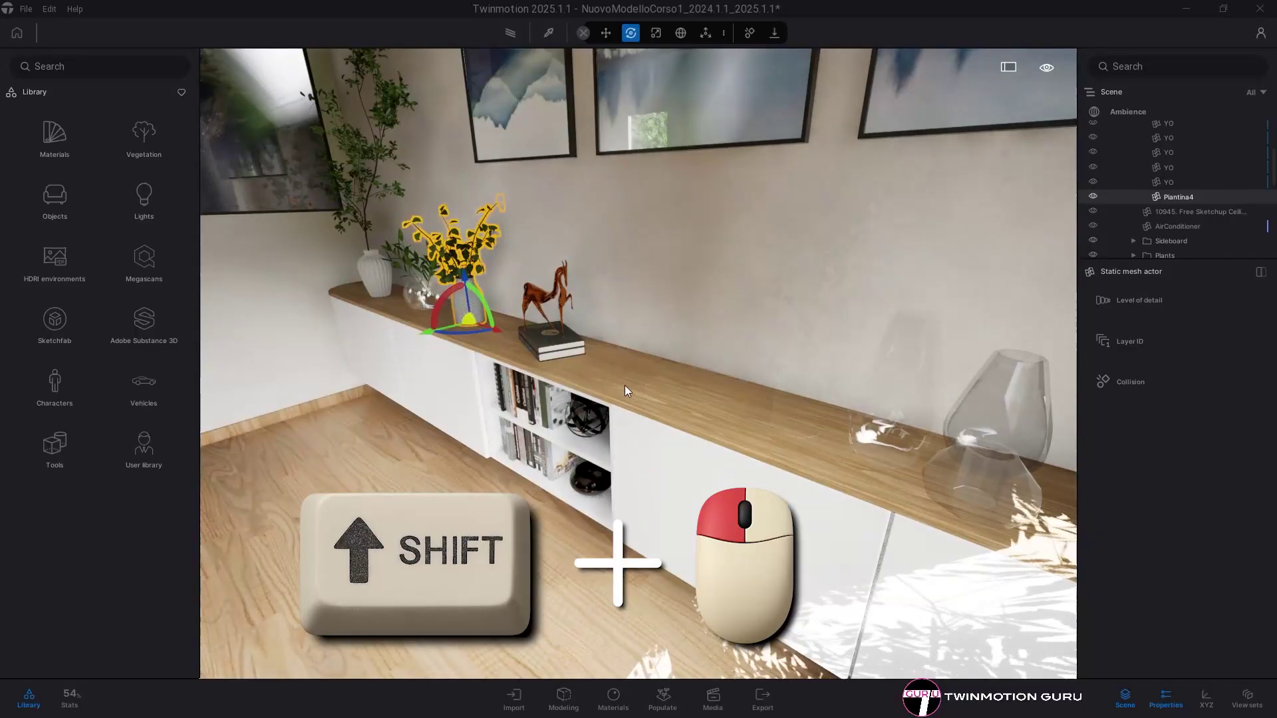
pyautogui.keyDown('shift'); pyautogui.moveTo(853, 282); pyautogui.dragTo(687, 253); pyautogui.keyUp('shift')
pyautogui.keyDown('shift'); pyautogui.moveTo(582, 237); pyautogui.dragTo(671, 273); pyautogui.keyUp('shift')
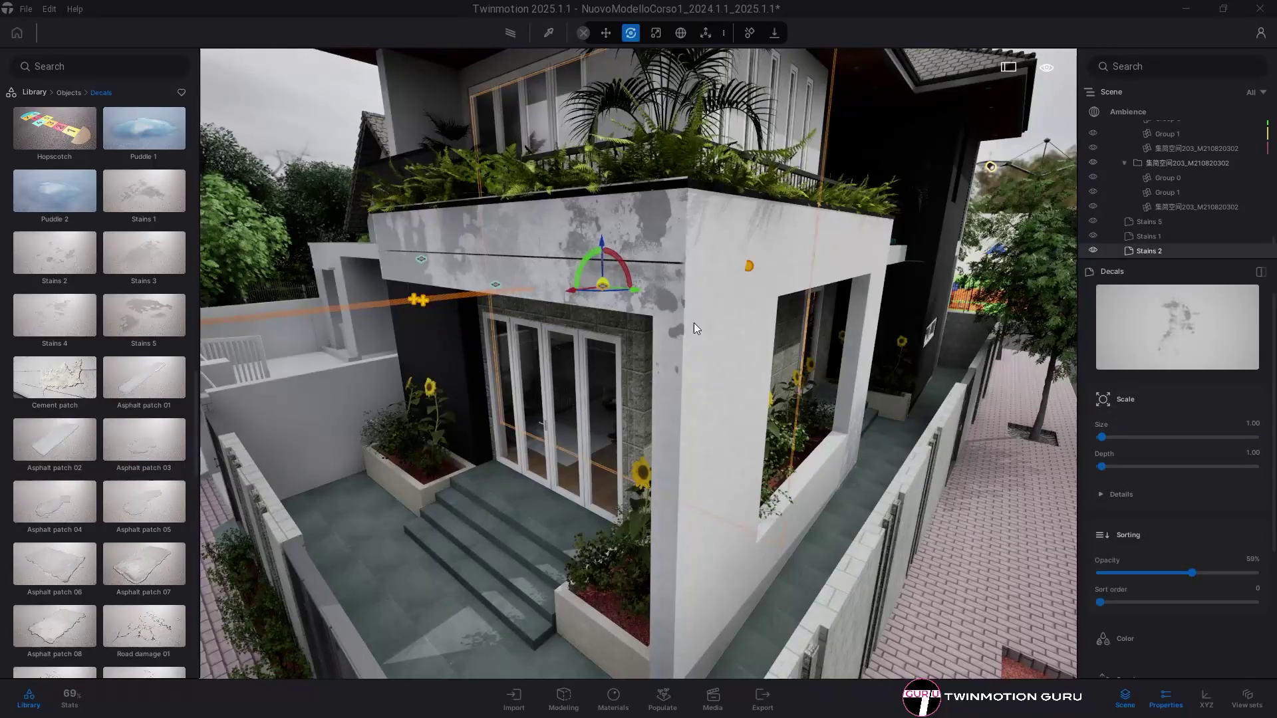
# Reposition the Stains 2 decal across the white facade walls around the terrace corner.
pyautogui.moveTo(693, 321); pyautogui.dragTo(592, 283, button='right')
pyautogui.moveTo(413, 309); pyautogui.dragTo(873, 279)
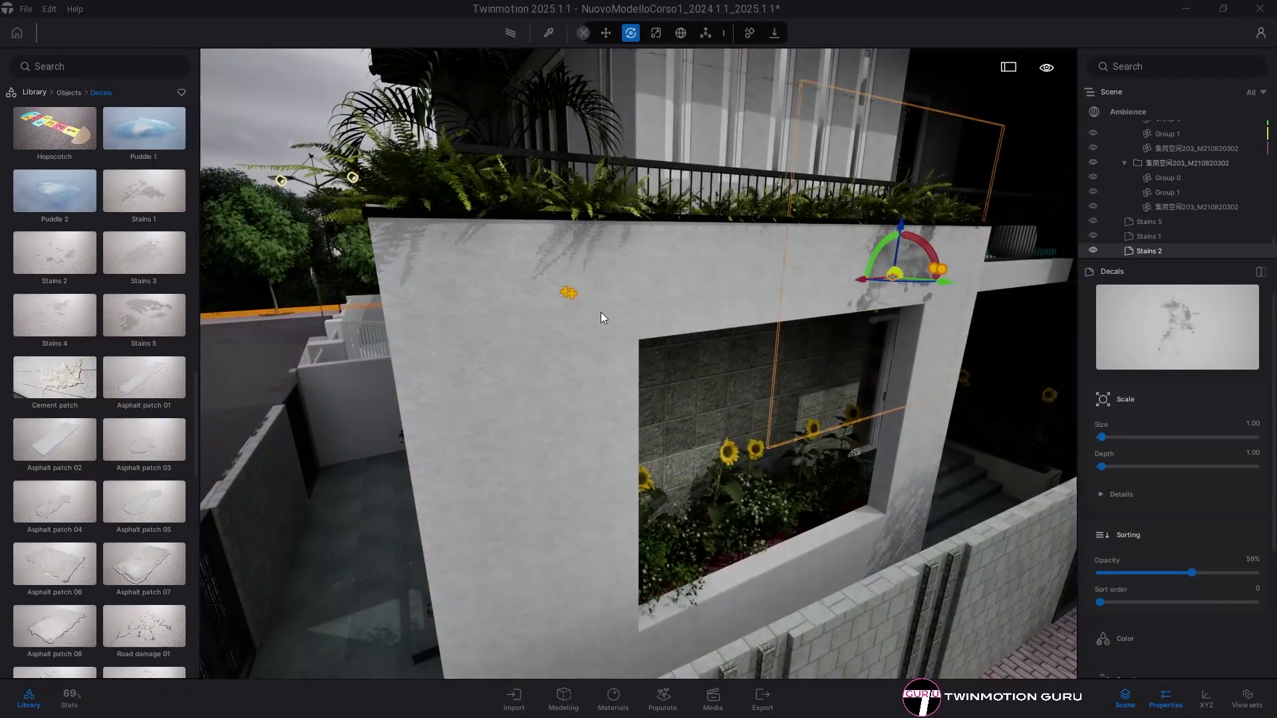
pyautogui.moveTo(600, 313); pyautogui.dragTo(525, 544)
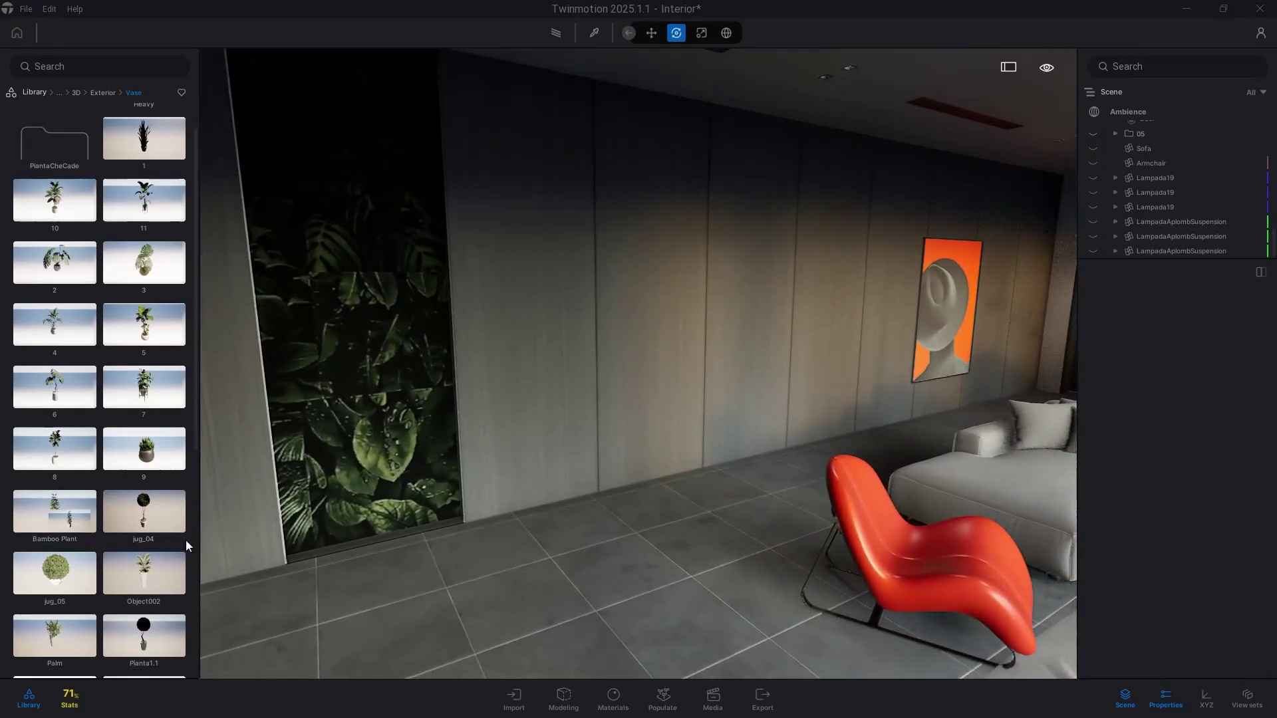
# Place a Bamboo Plant and a FicusLyrata along the dark panelled wall and create an image of the living room view.
pyautogui.moveTo(186, 545); pyautogui.dragTo(554, 541)
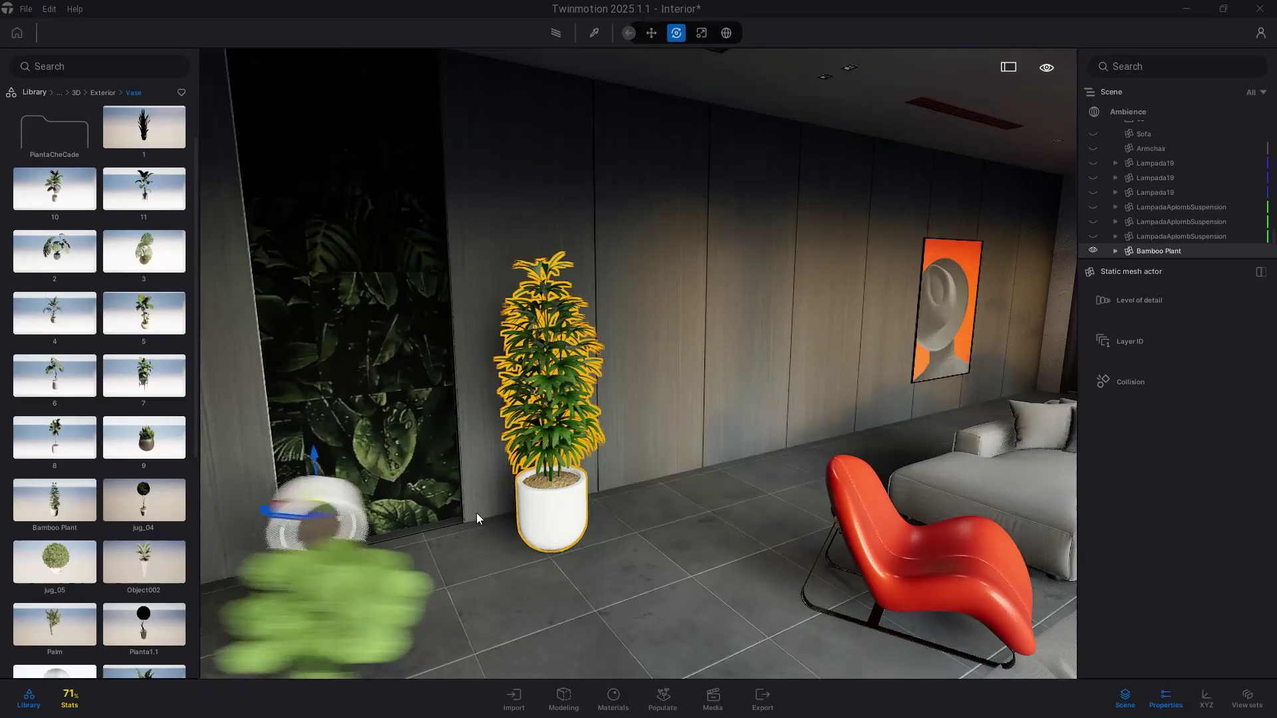
pyautogui.moveTo(476, 513); pyautogui.dragTo(672, 522)
pyautogui.press('Escape')
pyautogui.press('s')
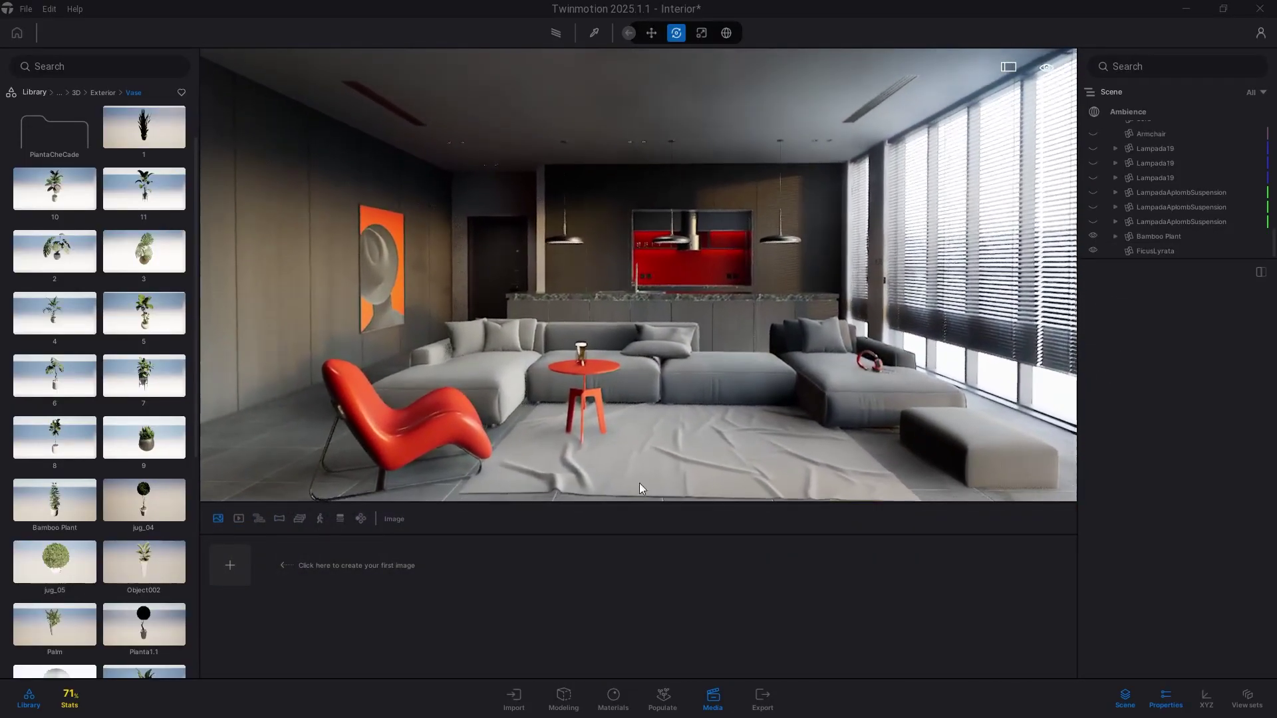
pyautogui.click(240, 562)
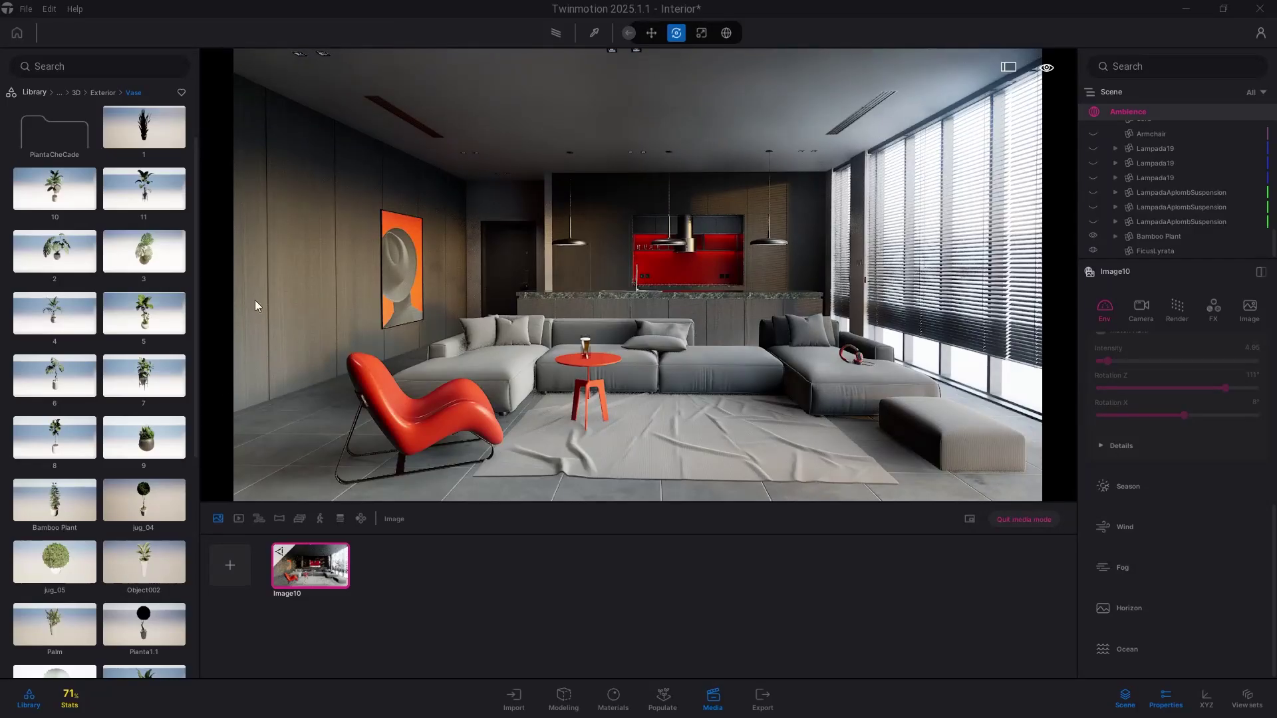
pyautogui.moveTo(436, 393); pyautogui.dragTo(246, 397, button='right')
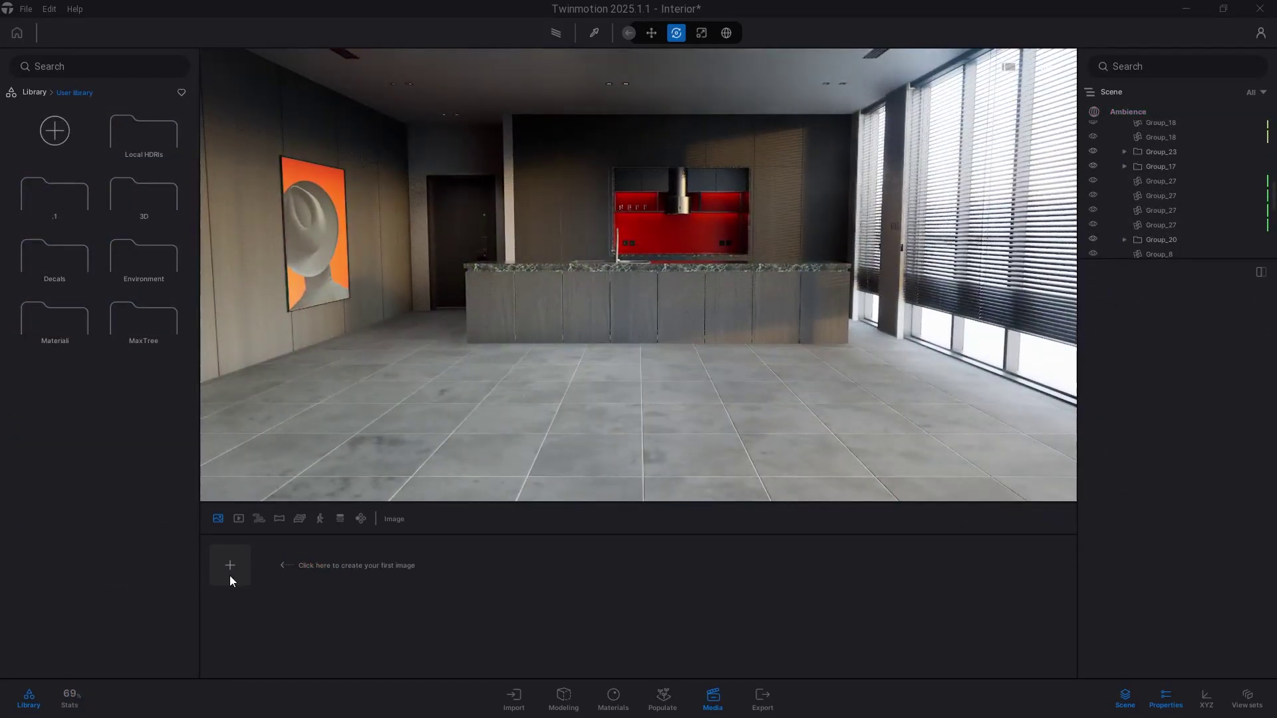
# Create an image of the empty room and furnish it with sofa 02A and the 3DGeom-817 coffee table from the user library.
pyautogui.click(229, 574)
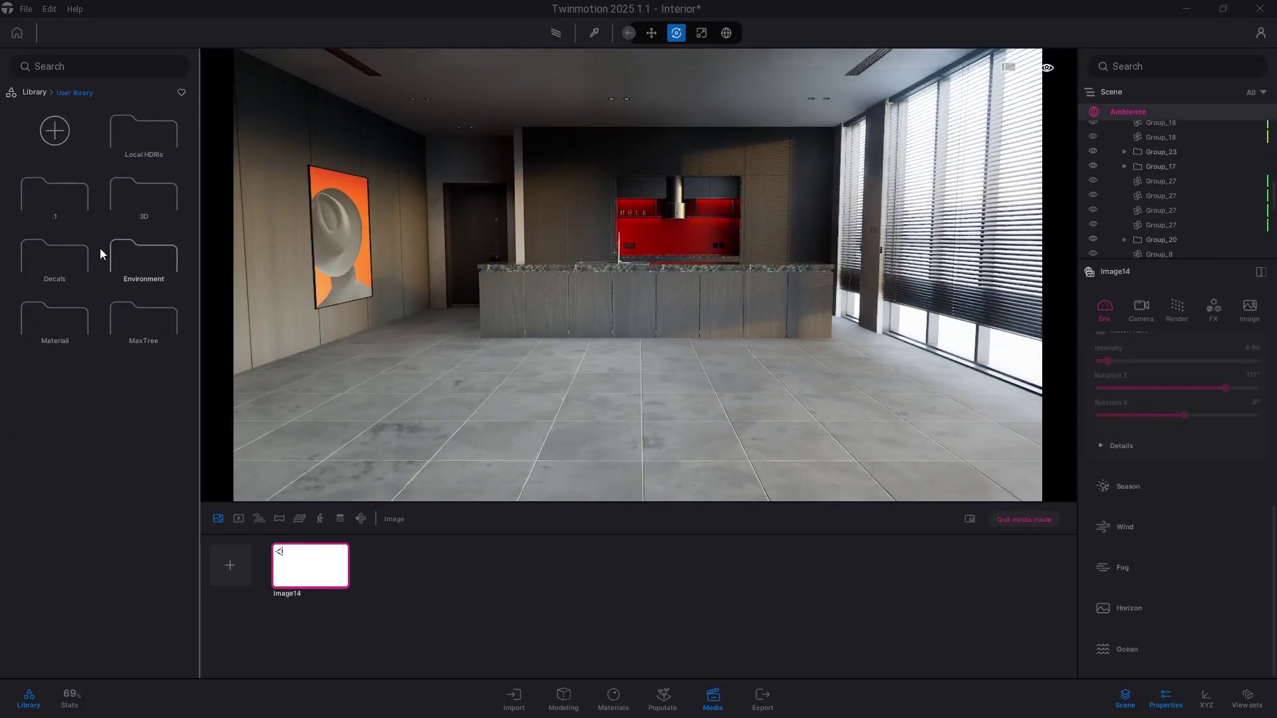
pyautogui.click(128, 212)
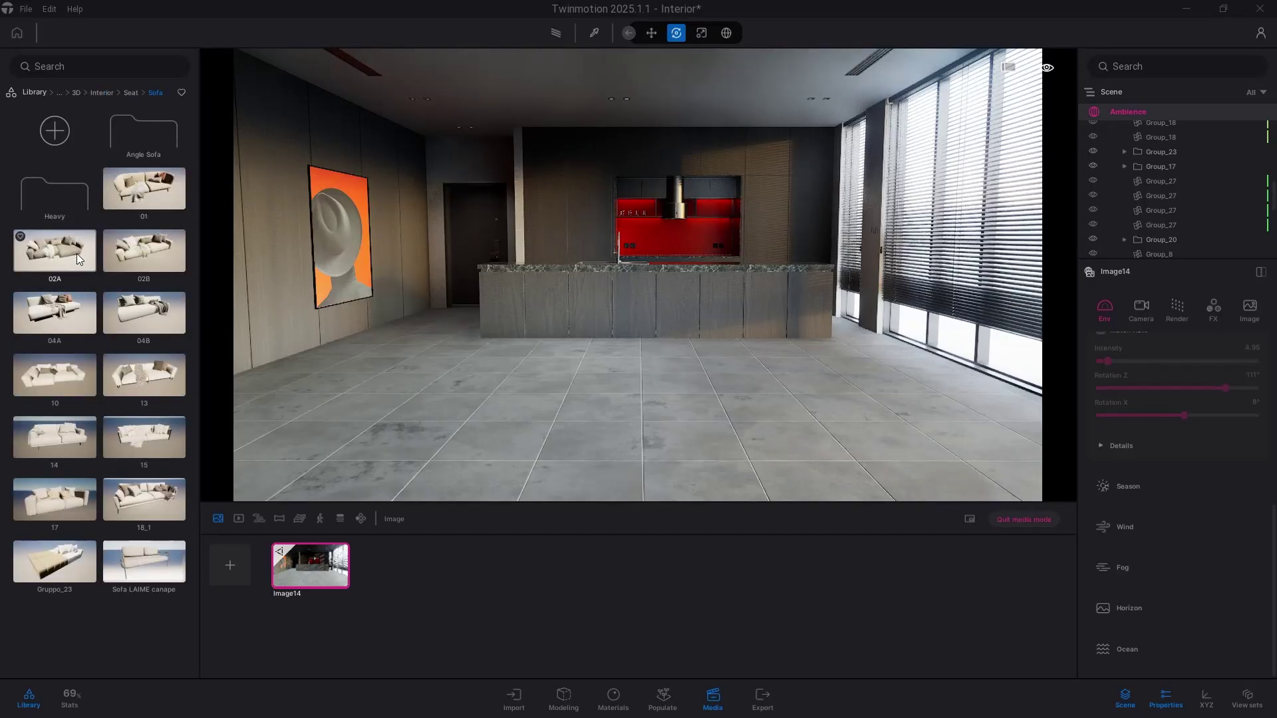
pyautogui.moveTo(453, 379); pyautogui.dragTo(645, 373)
pyautogui.click(128, 93)
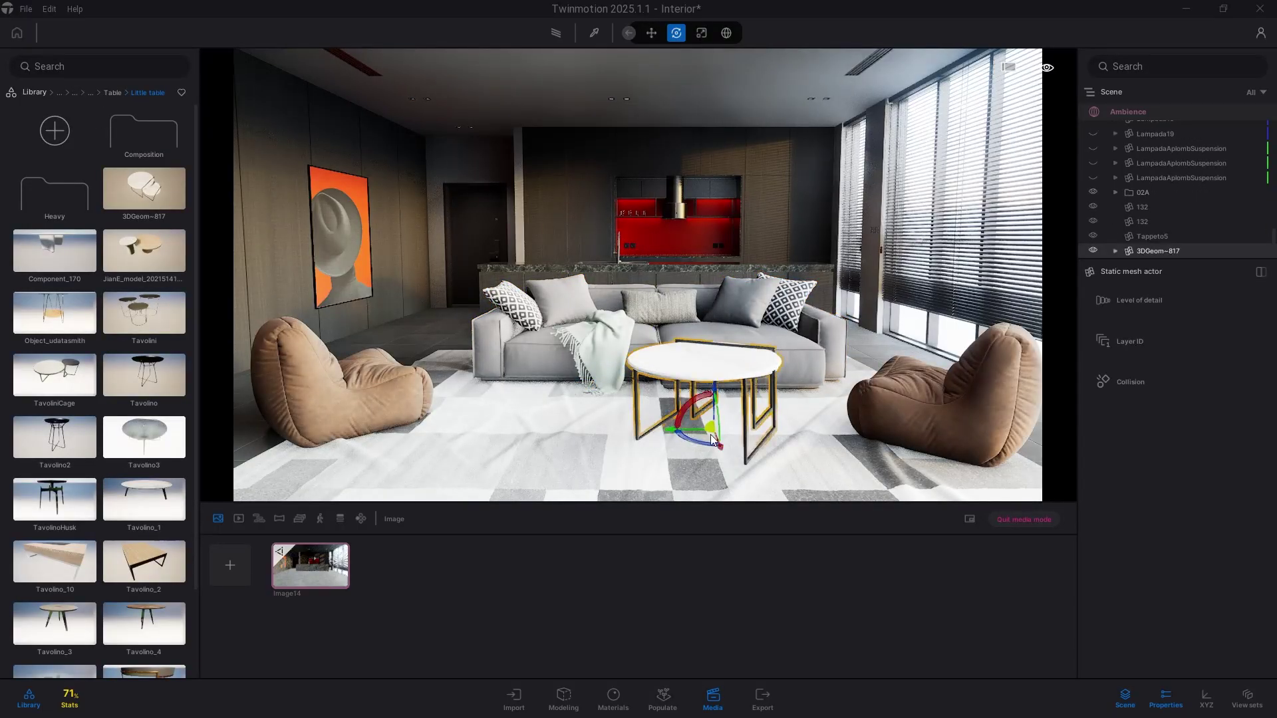
pyautogui.moveTo(712, 438); pyautogui.dragTo(569, 443)
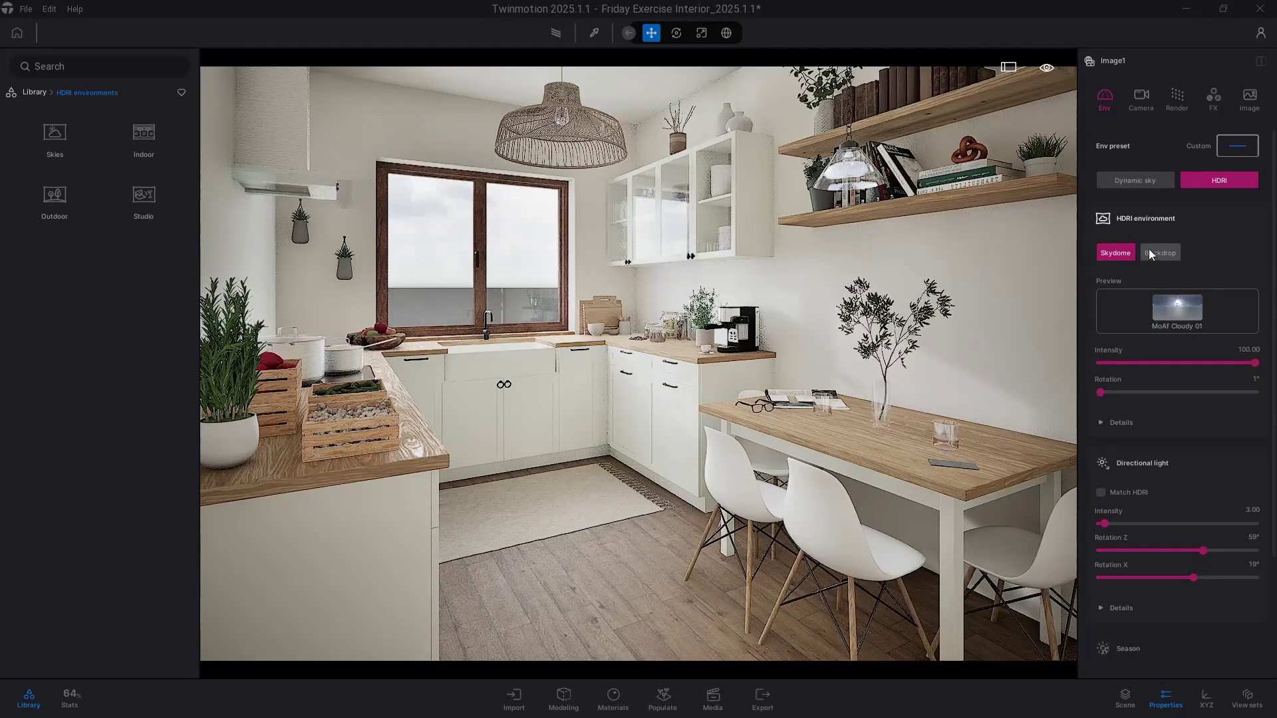
# Switch the kitchen image's HDRI environment to Backdrop and inspect the surroundings outside.
pyautogui.click(1167, 254)
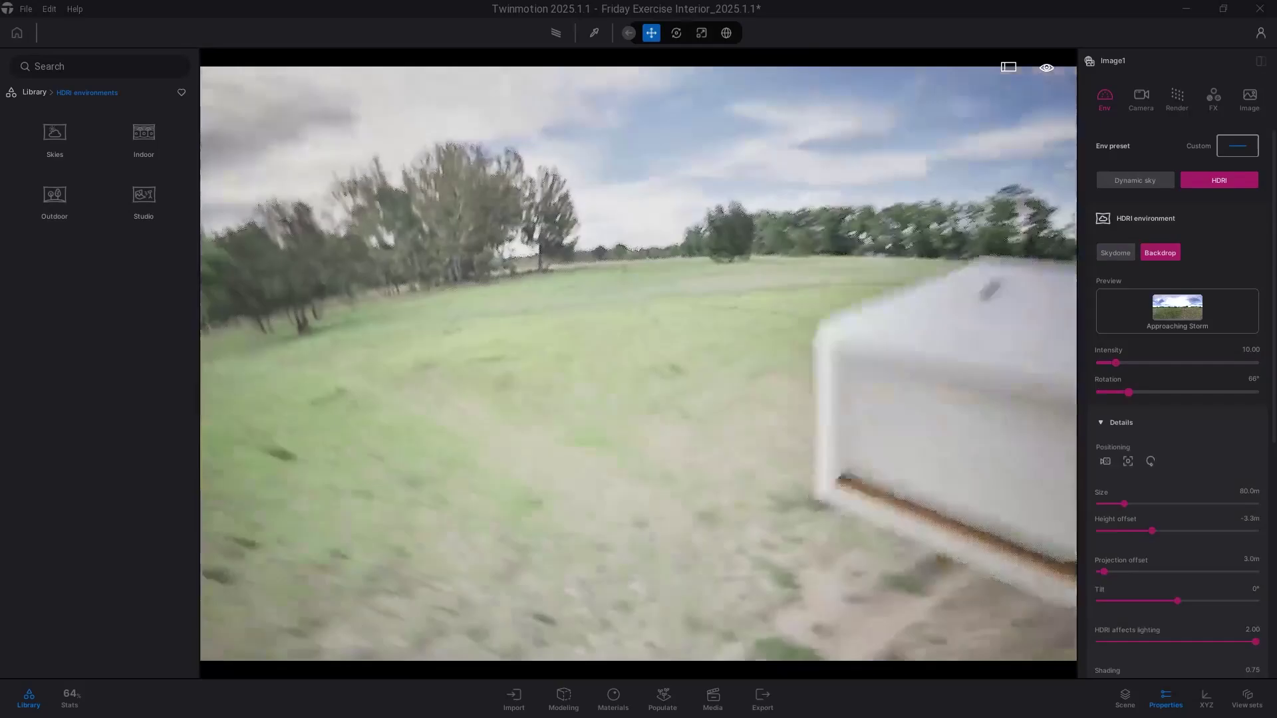
pyautogui.moveTo(638, 363); pyautogui.dragTo(652, 326, button='right')
pyautogui.press('w')
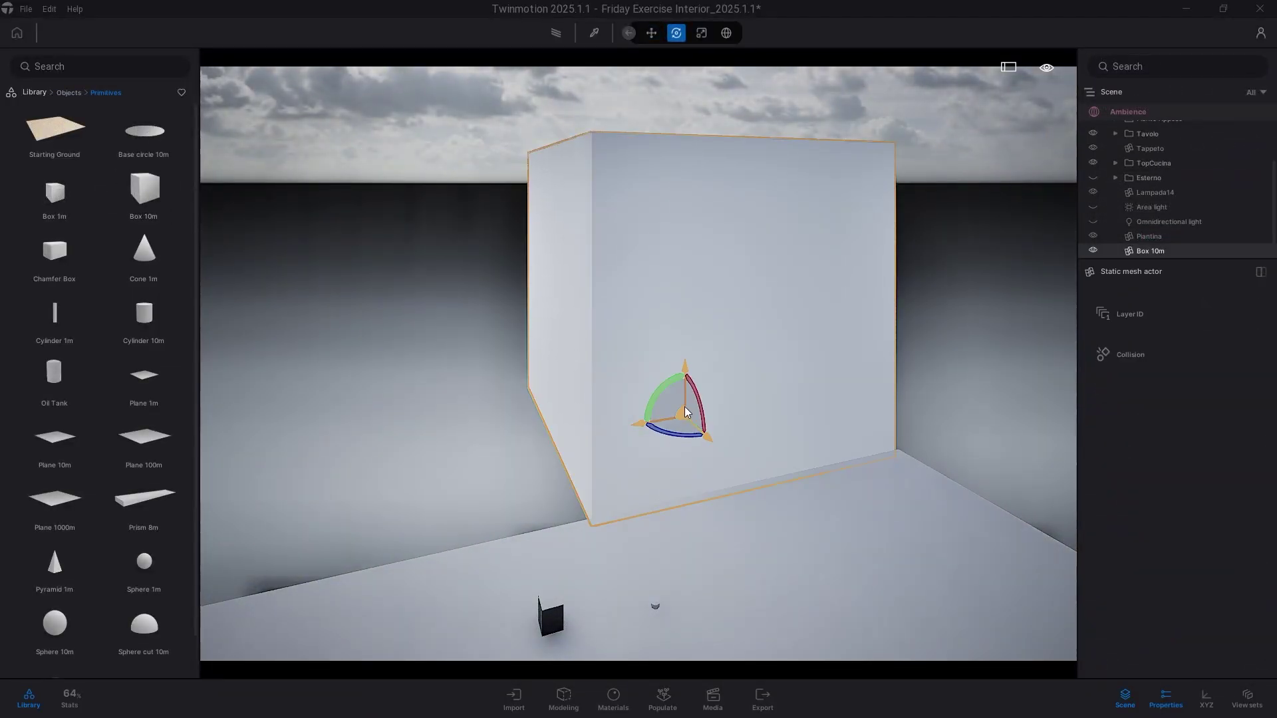
# Position the Box 10m primitive outside the kitchen window and select the other MT_PM_V60_Alnus tree in the Esterno group.
pyautogui.moveTo(684, 406); pyautogui.dragTo(637, 520)
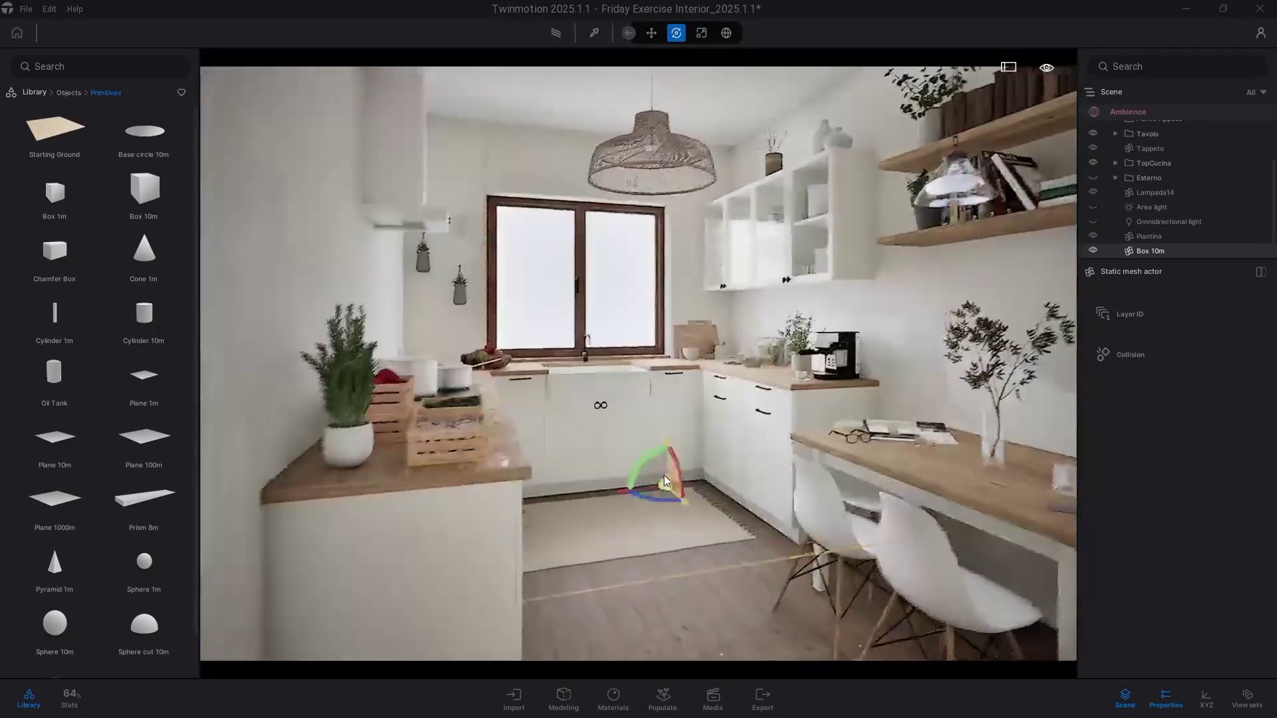
pyautogui.moveTo(664, 475); pyautogui.dragTo(632, 541)
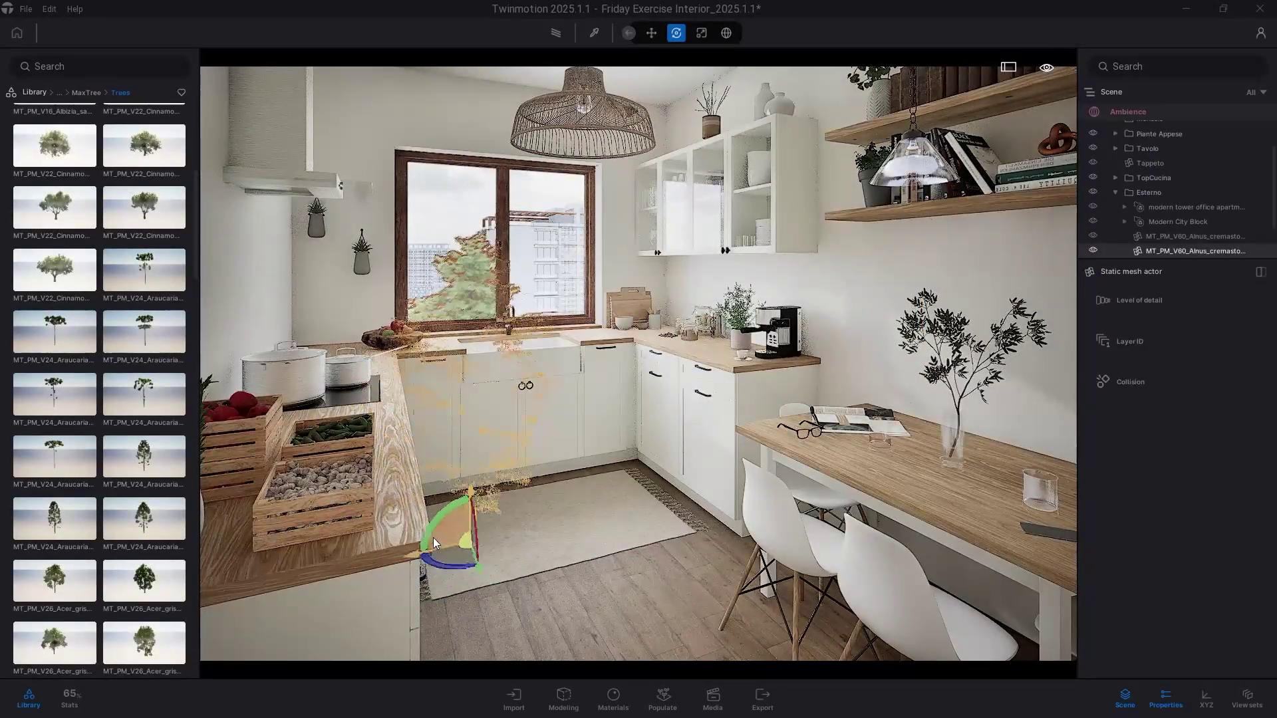
pyautogui.click(1188, 238)
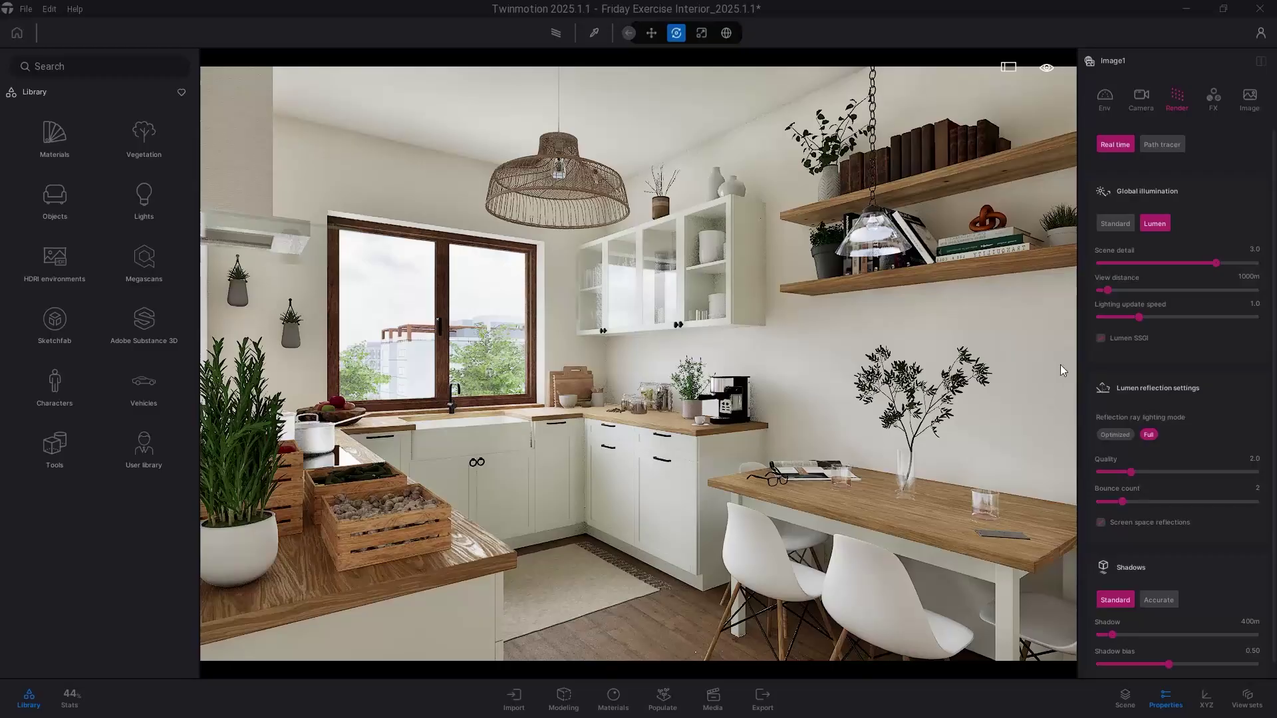
# Compare Standard and Accurate shadows, keep Accurate, and open the Lumen reflection quality value for editing.
pyautogui.scroll(-1, 1153, 253)
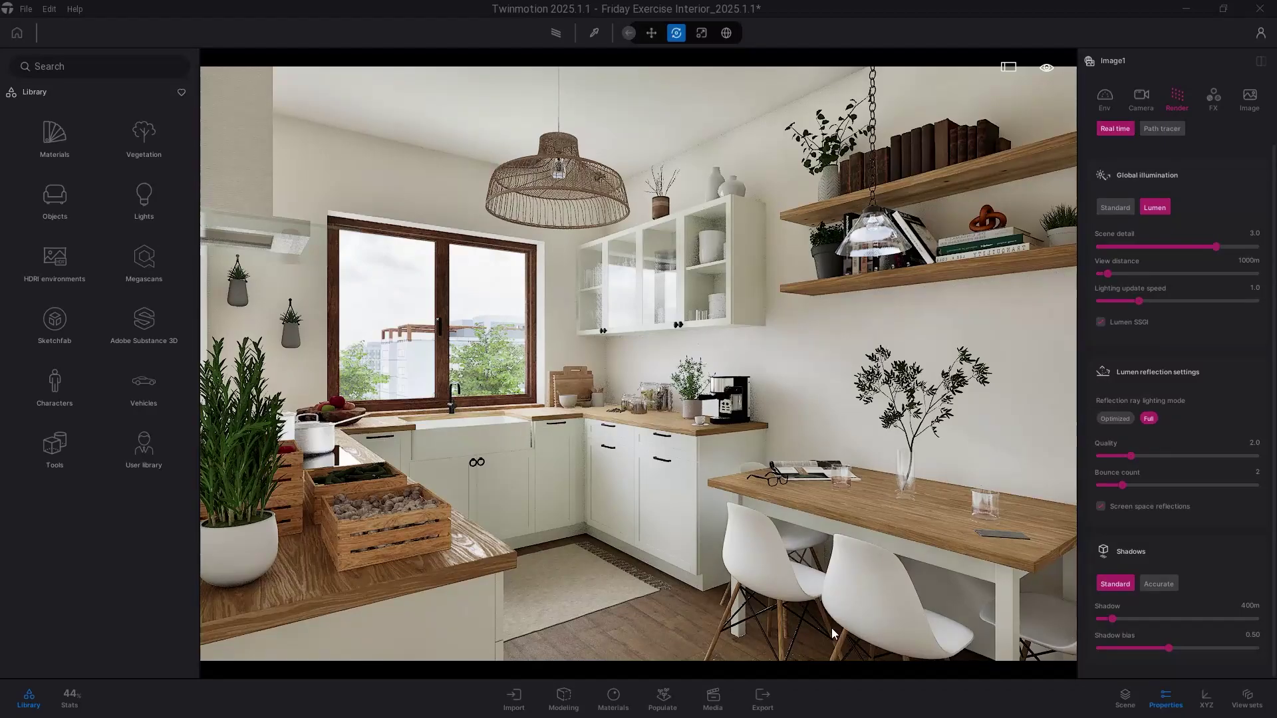
pyautogui.click(1161, 584)
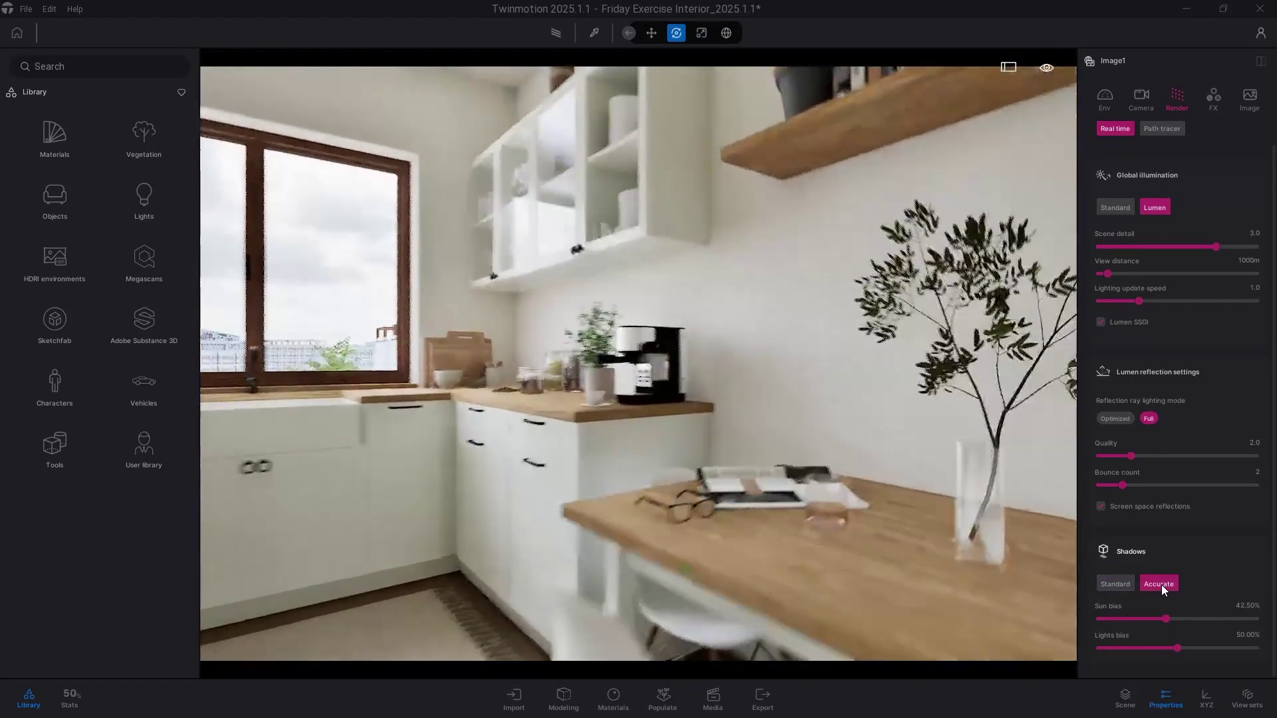
pyautogui.click(1123, 585)
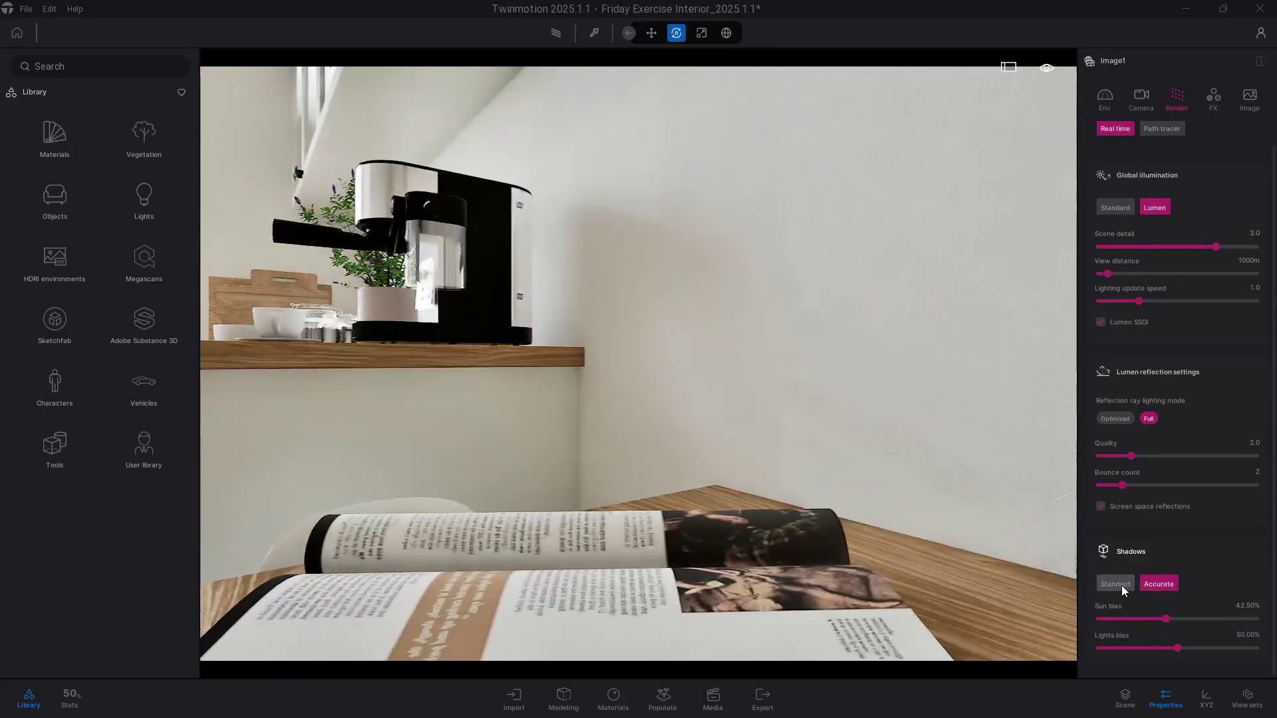
pyautogui.click(1174, 584)
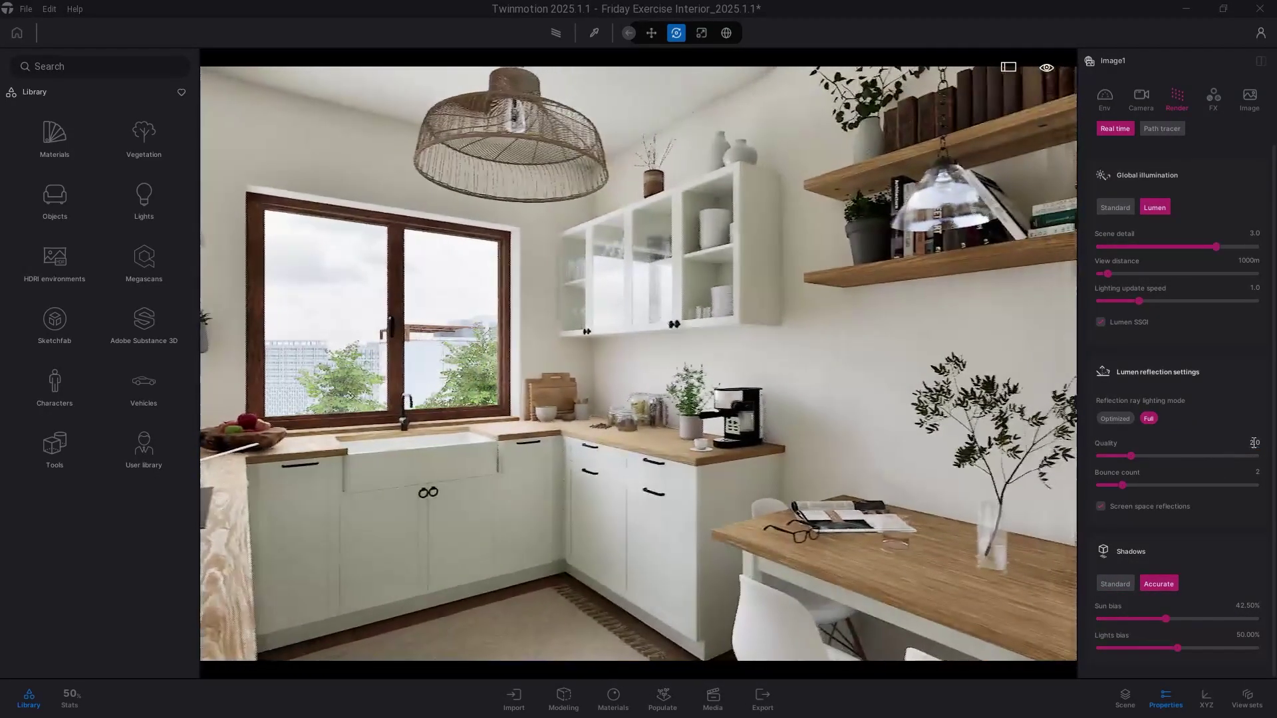
pyautogui.click(1254, 443)
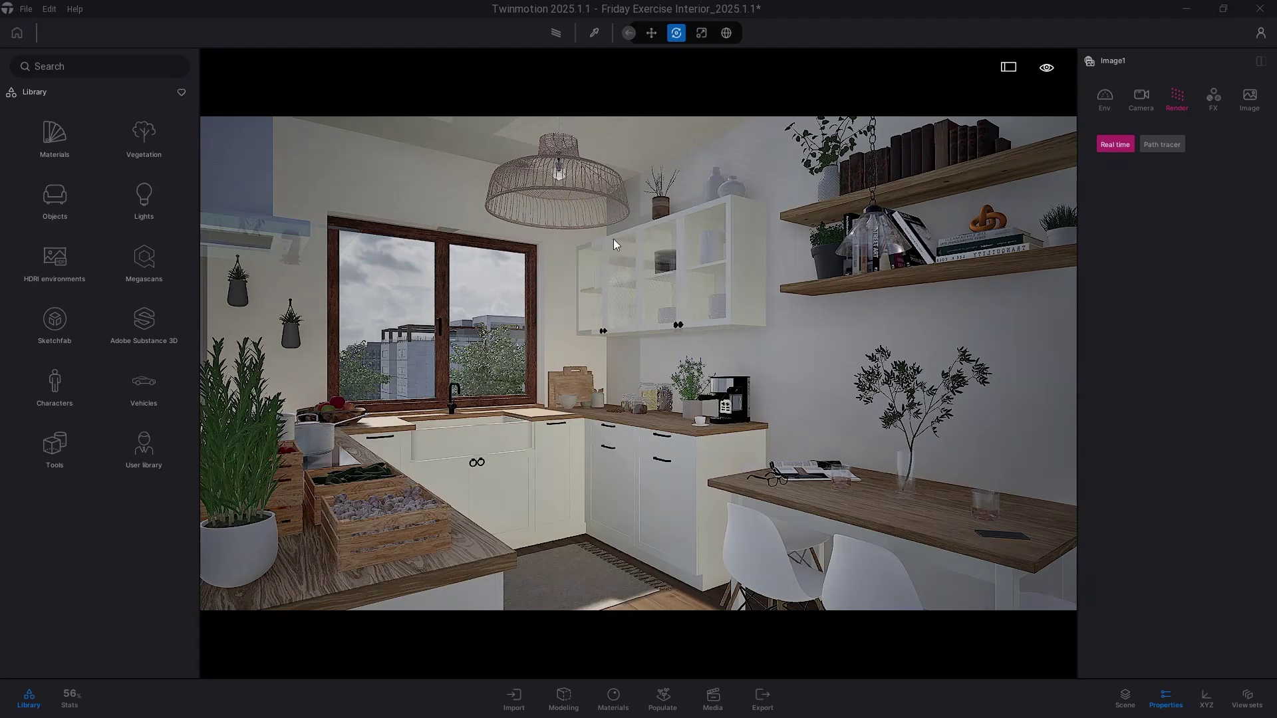
# Switch the kitchen image's rendering to Path tracer and enter its samples per pixel.
pyautogui.click(1162, 144)
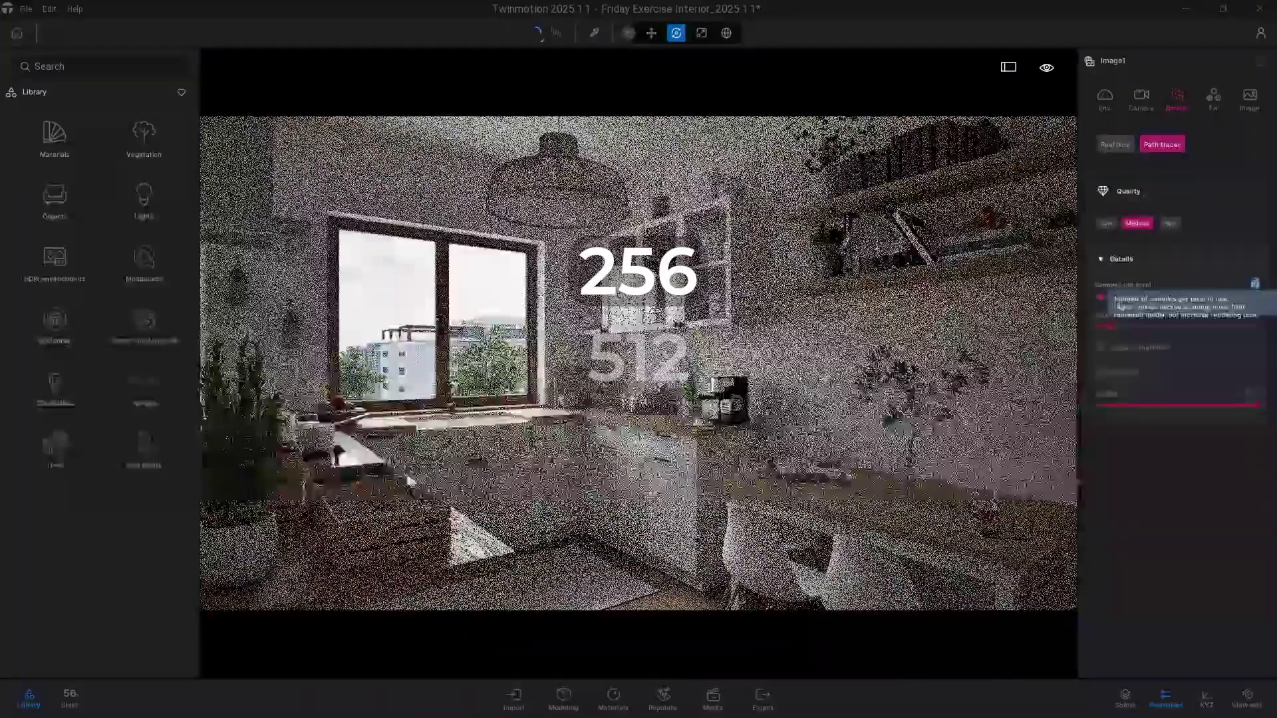
pyautogui.press('Return')
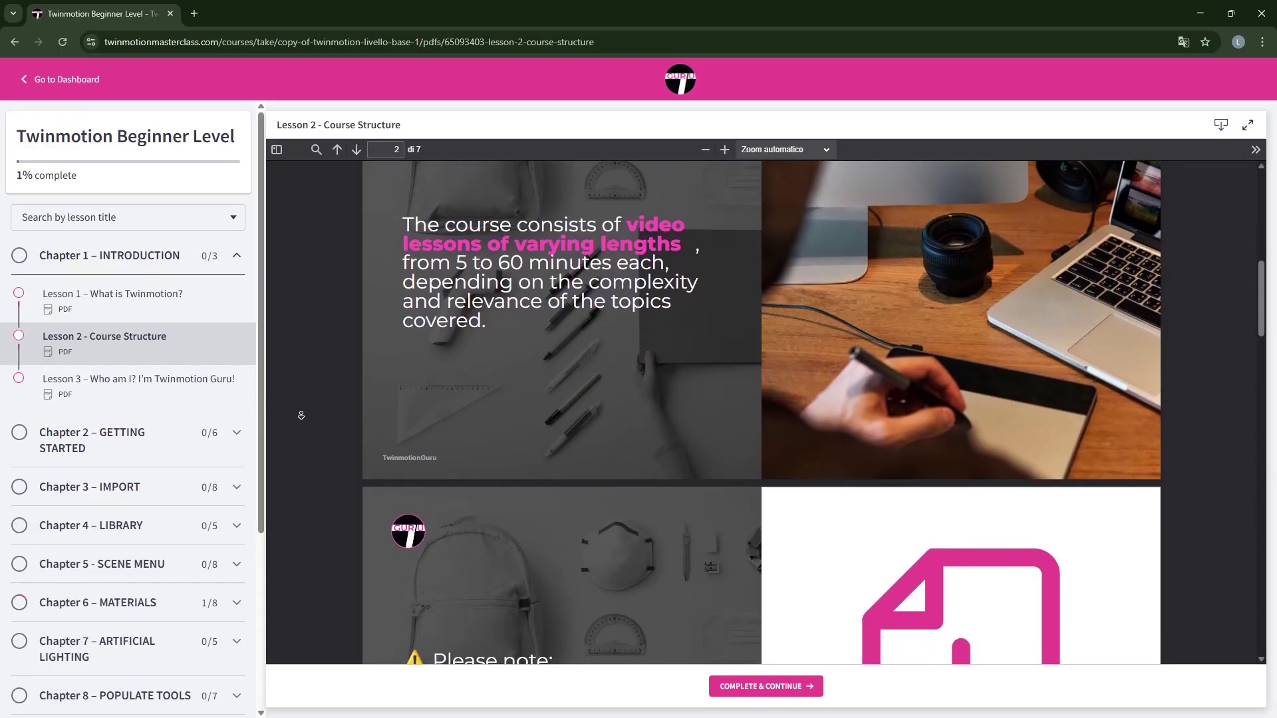
# Switch to the browser and read through the Course Structure lesson of the Twinmotion Beginner Level course.
pyautogui.scroll(-4, 302, 416)
pyautogui.scroll(-3, 302, 416)
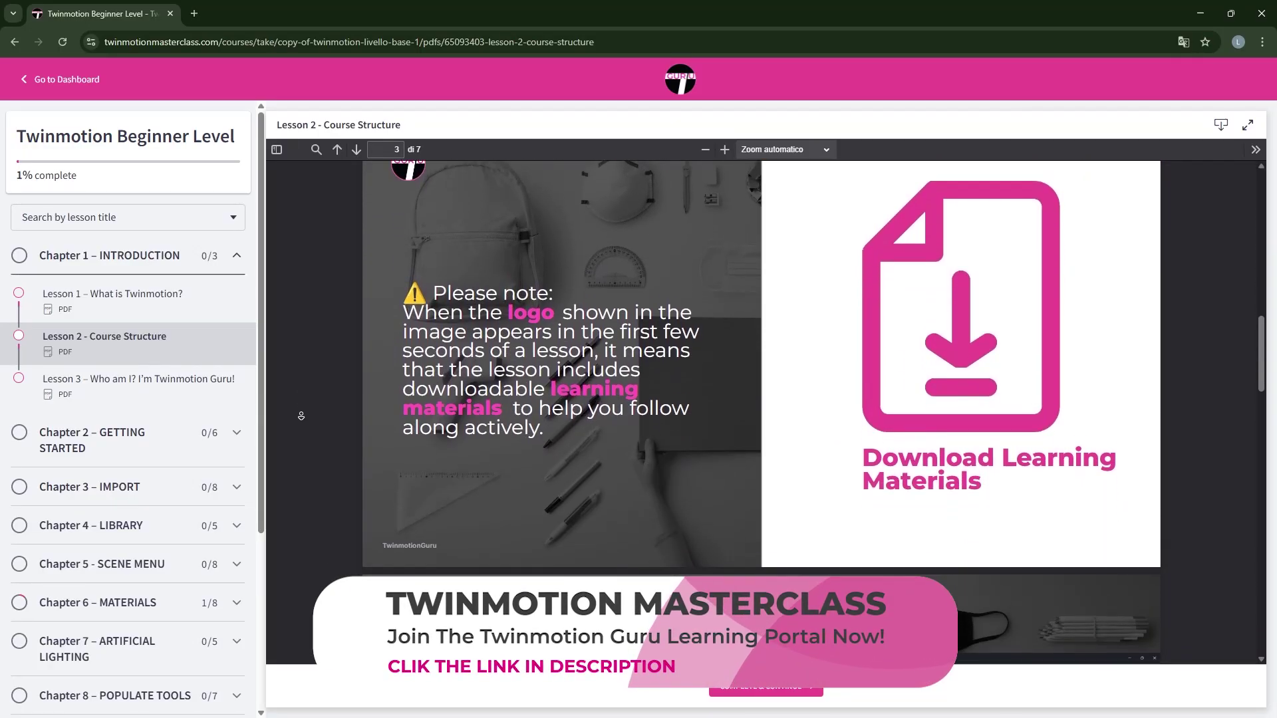